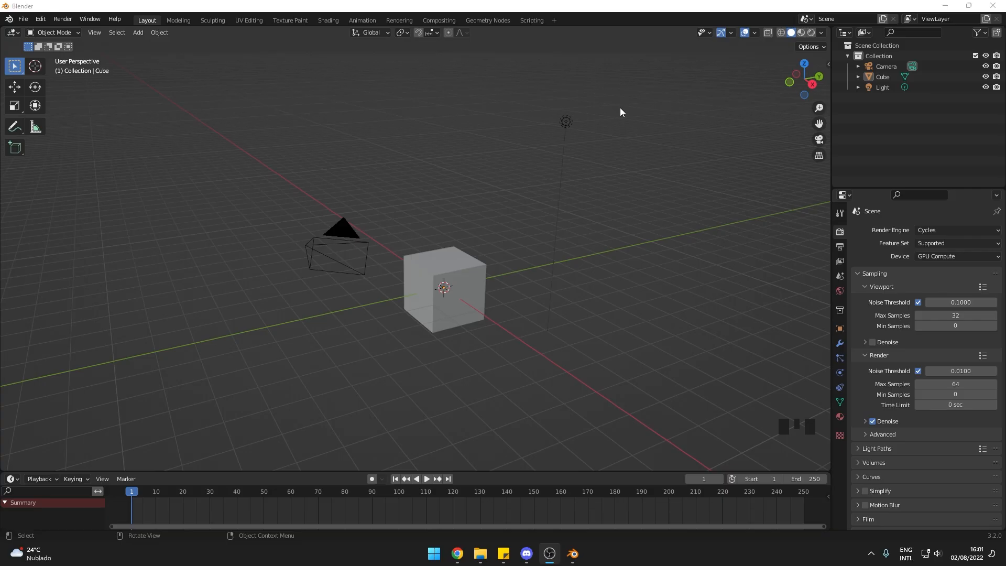
Step: Select the cube, camera and light one after another, box-select the whole scene, and clear the selection
{"action": "left_click", "coordinate": [465, 257]}
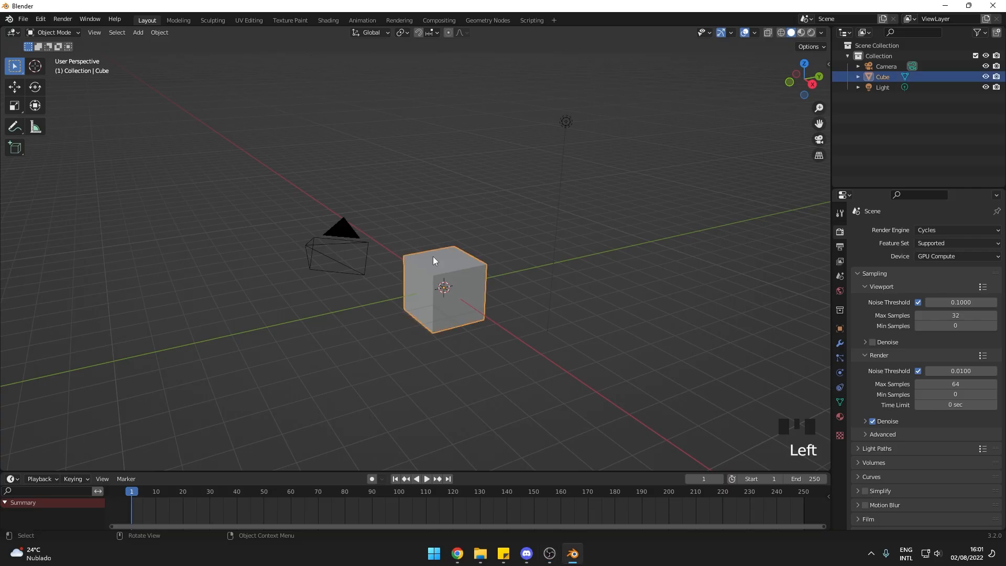
{"action": "left_click", "coordinate": [359, 241]}
{"action": "left_click", "coordinate": [562, 123]}
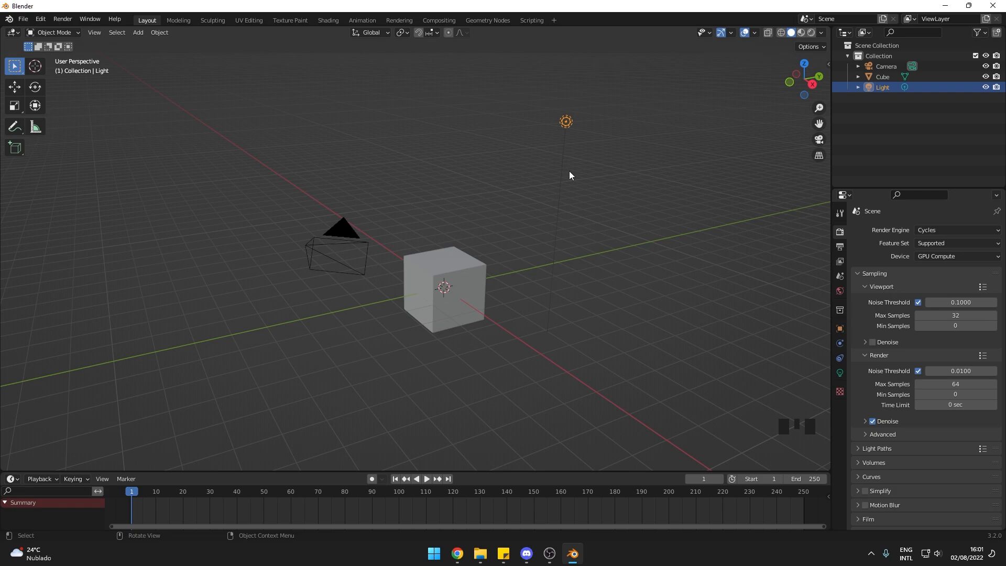
{"action": "left_click_drag", "start_coordinate": [271, 115], "coordinate": [692, 368]}
{"action": "left_click", "coordinate": [692, 373]}
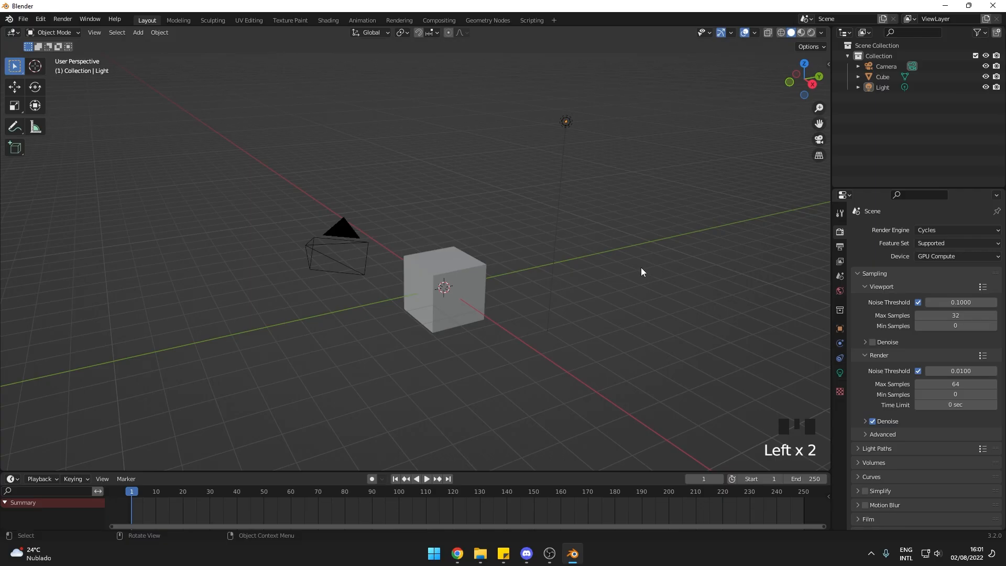
Step: Set the timeline's current frame to 0
{"action": "mouse_move", "coordinate": [138, 495]}
{"action": "left_mouse_down"}
{"action": "mouse_move", "coordinate": [338, 494]}
{"action": "mouse_move", "coordinate": [129, 494]}
{"action": "left_mouse_up"}
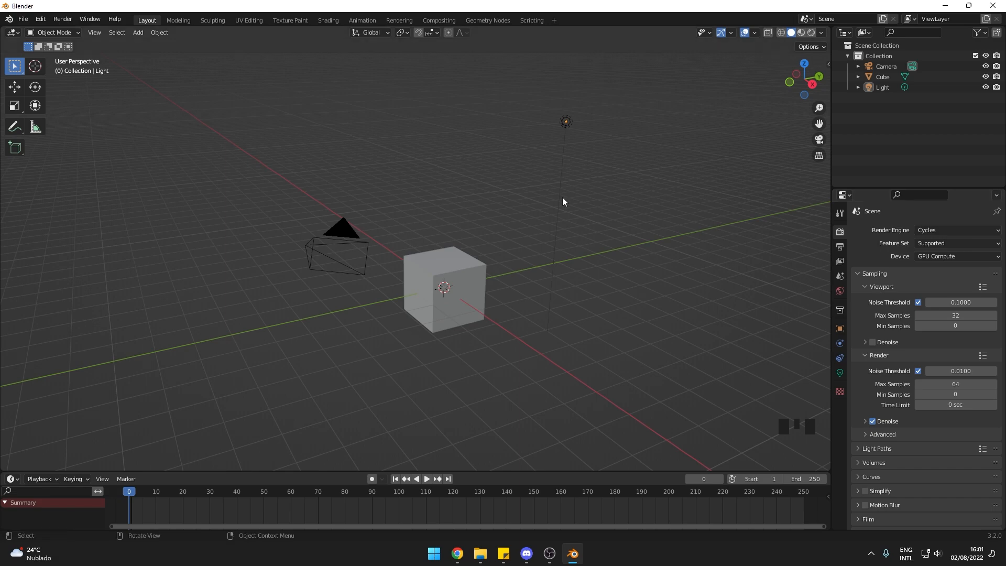
{"action": "scroll", "coordinate": [560, 196], "scroll_direction": "up", "scroll_amount": 3}
{"action": "middle_click_drag", "start_coordinate": [559, 193], "coordinate": [508, 187]}
{"action": "scroll", "coordinate": [507, 200], "scroll_direction": "down", "scroll_amount": 3}
Step: Select the cube, camera and light individually, combine all three into one selection, and deselect everything
{"action": "left_click", "coordinate": [439, 252]}
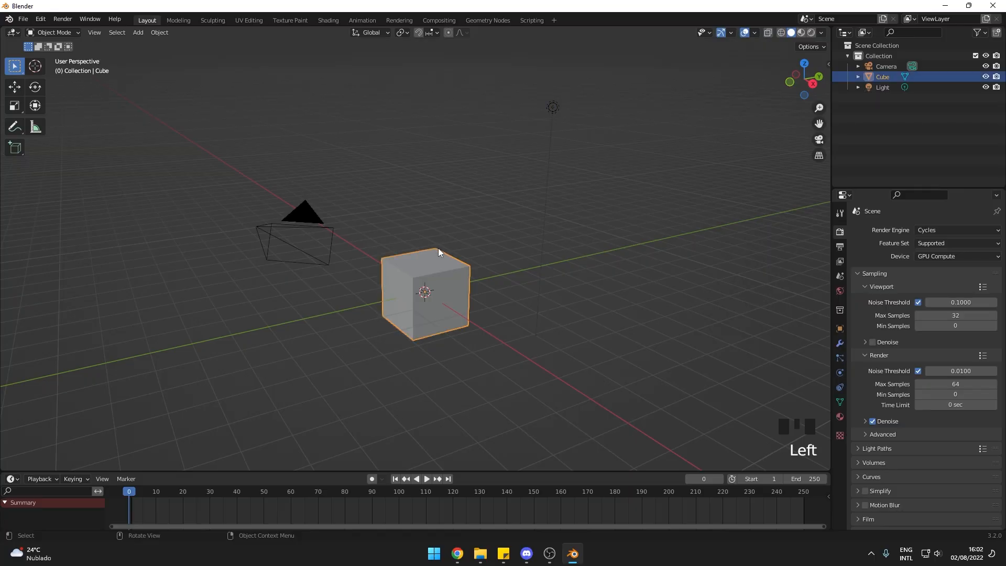
{"action": "left_click", "coordinate": [307, 218]}
{"action": "left_click", "coordinate": [553, 107]}
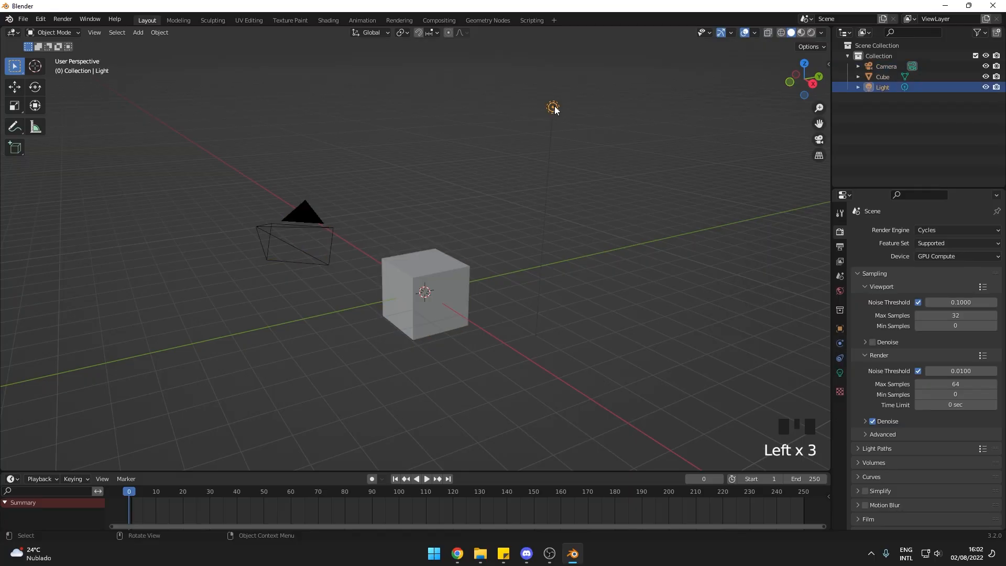
{"action": "left_click", "coordinate": [441, 267], "text": "shift"}
{"action": "left_click", "coordinate": [323, 215], "text": "shift"}
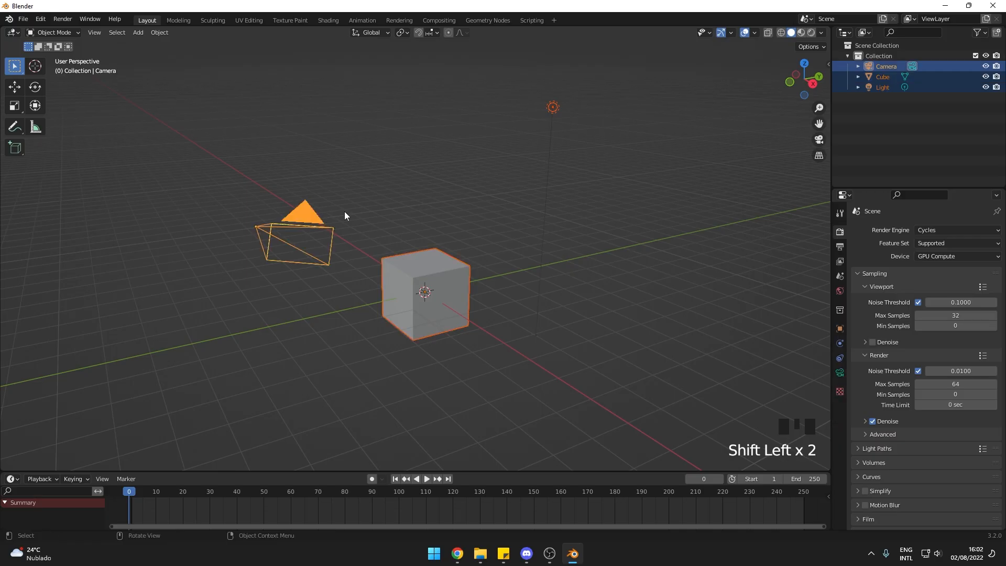
{"action": "left_click", "coordinate": [375, 205]}
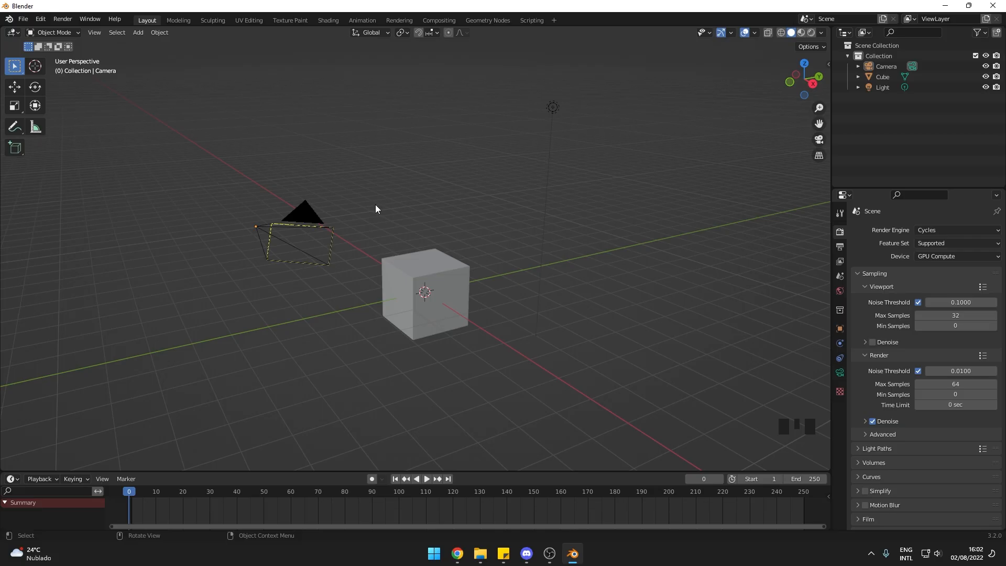
Step: Orbit around the scene to examine the cube, camera and light from different angles
{"action": "middle_click_drag", "start_coordinate": [381, 204], "coordinate": [397, 251]}
{"action": "scroll", "coordinate": [502, 247], "scroll_direction": "up", "scroll_amount": 4}
{"action": "scroll", "coordinate": [501, 250], "scroll_direction": "down", "scroll_amount": 4}
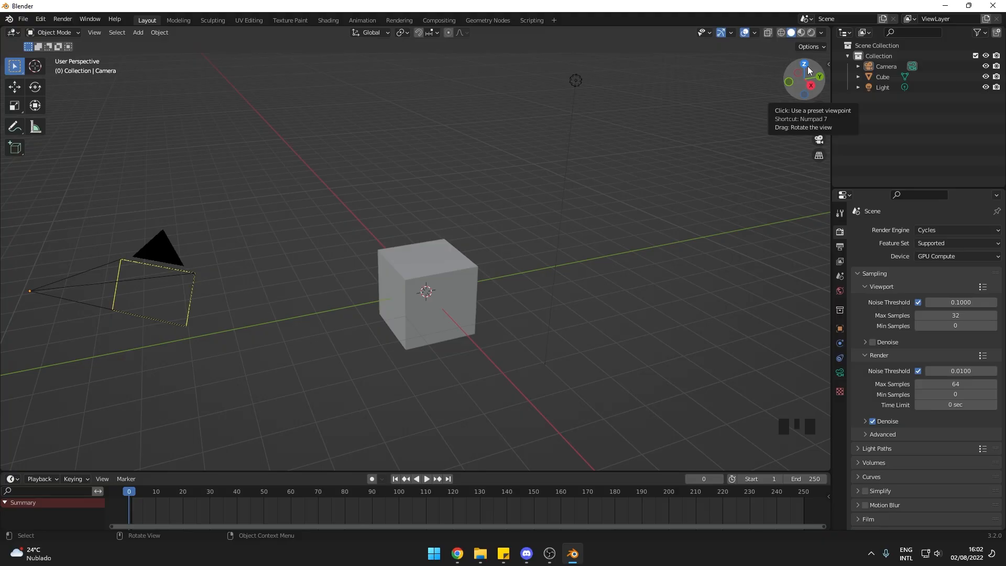
{"action": "left_click_drag", "start_coordinate": [803, 83], "coordinate": [885, 104]}
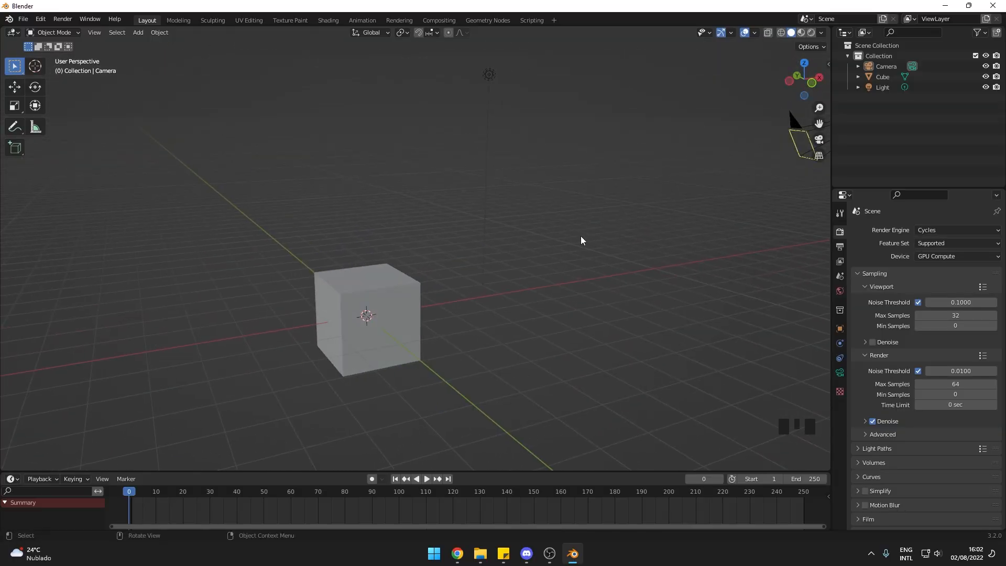
{"action": "middle_click_drag", "start_coordinate": [574, 246], "coordinate": [535, 262]}
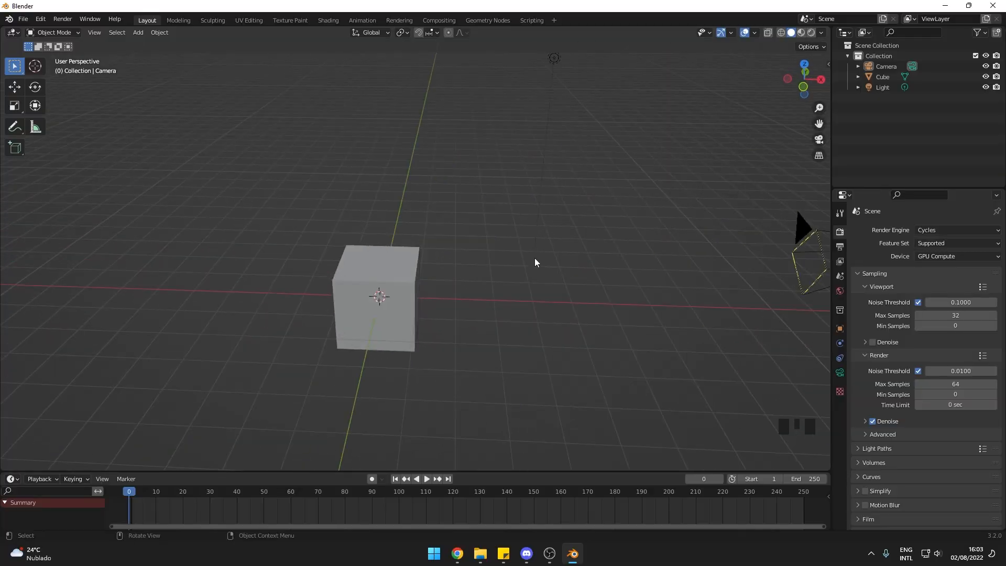
Step: View the scene in the Right, Top and Front orthographic views, and return to a perspective angle
{"action": "left_click", "coordinate": [821, 80]}
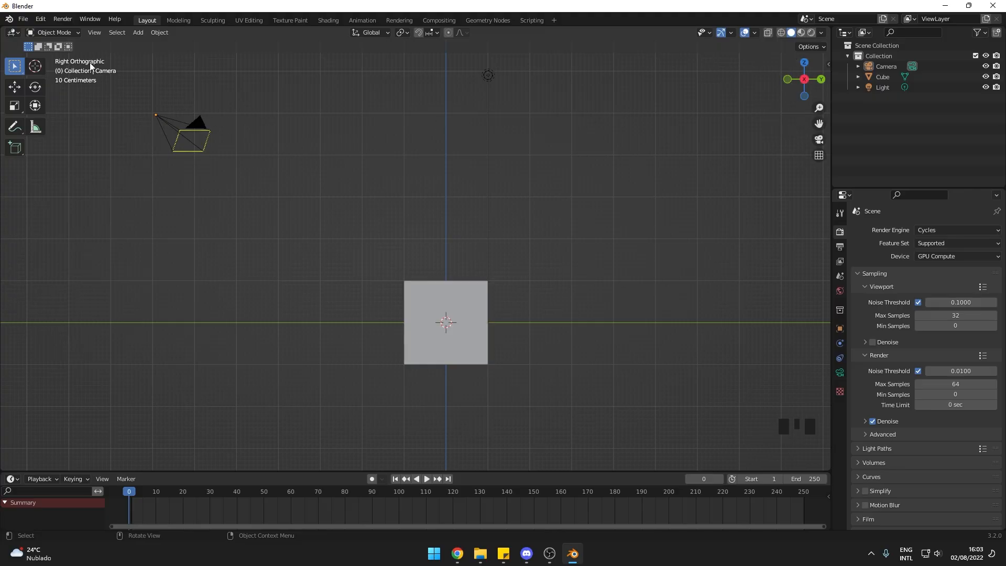
{"action": "left_click", "coordinate": [804, 63]}
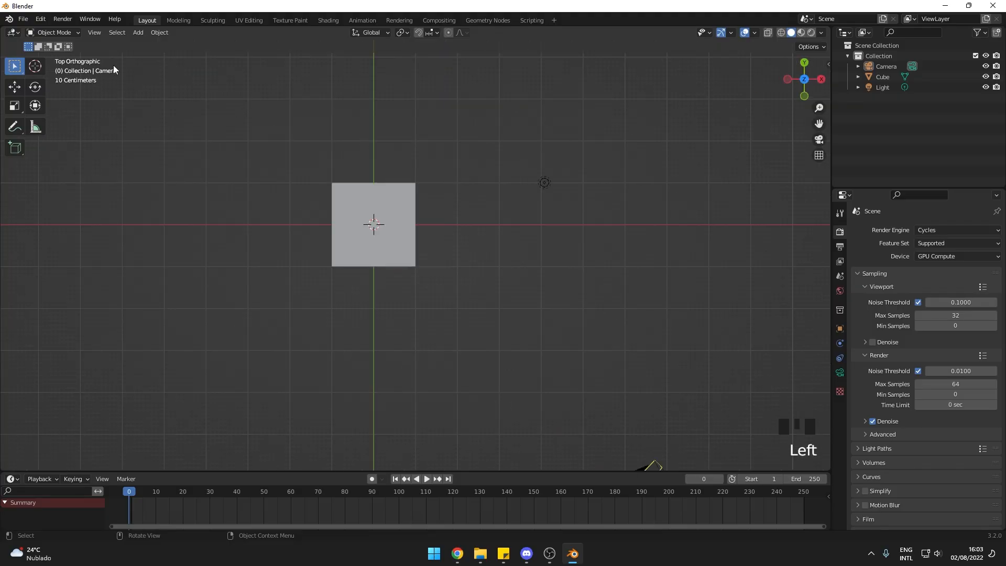
{"action": "left_click", "coordinate": [806, 96]}
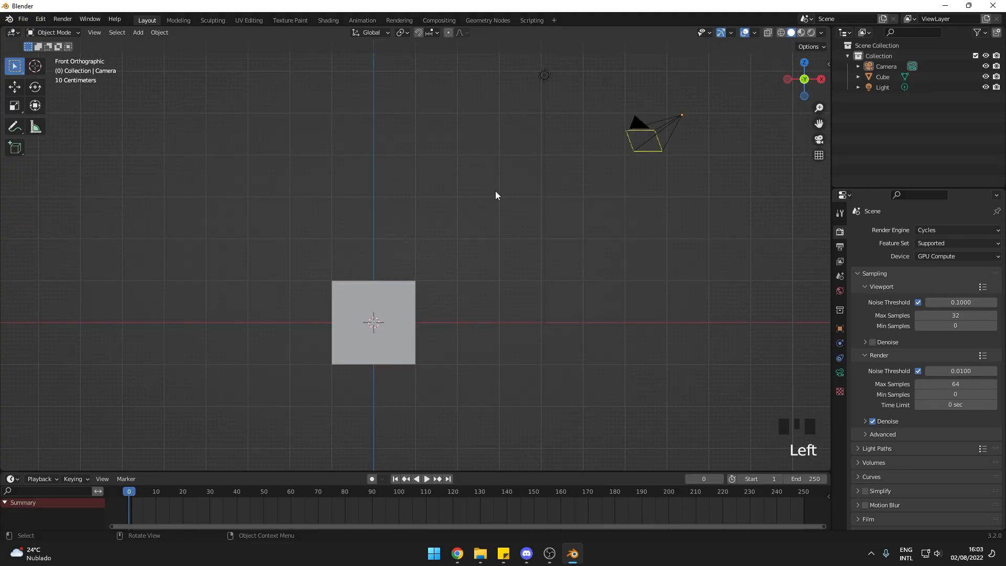
{"action": "middle_click_drag", "start_coordinate": [523, 195], "coordinate": [439, 216]}
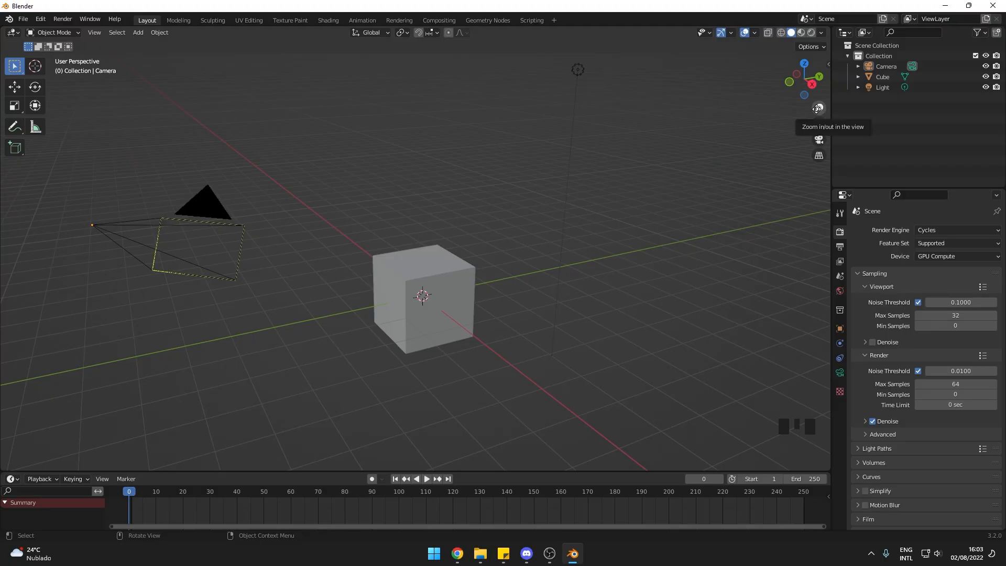
Step: Zoom in and out on the cube to examine it at close and medium range
{"action": "left_click_drag", "start_coordinate": [818, 109], "coordinate": [823, 86]}
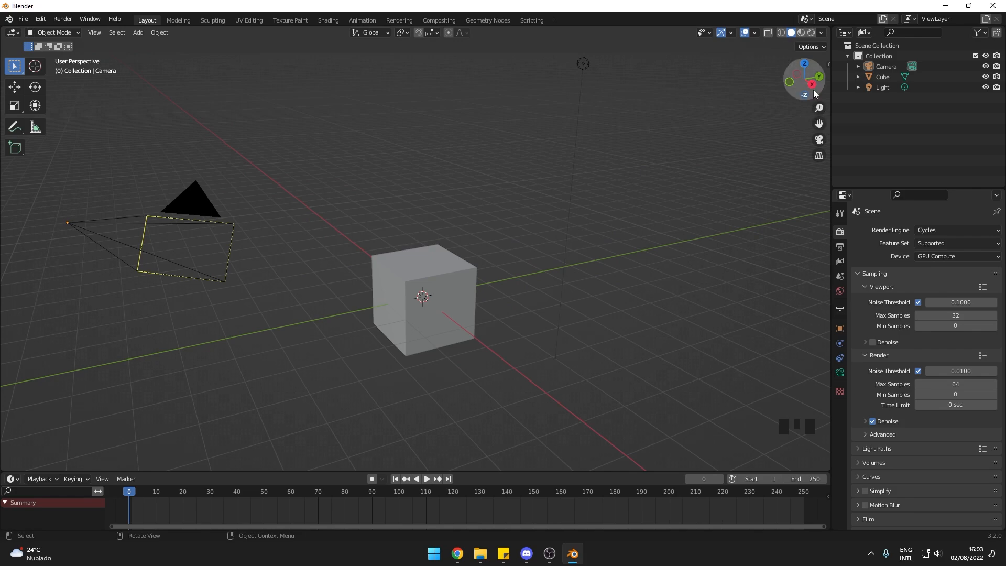
{"action": "mouse_move", "coordinate": [820, 109]}
{"action": "left_mouse_down"}
{"action": "mouse_move", "coordinate": [819, 84]}
{"action": "mouse_move", "coordinate": [819, 97]}
{"action": "left_mouse_up"}
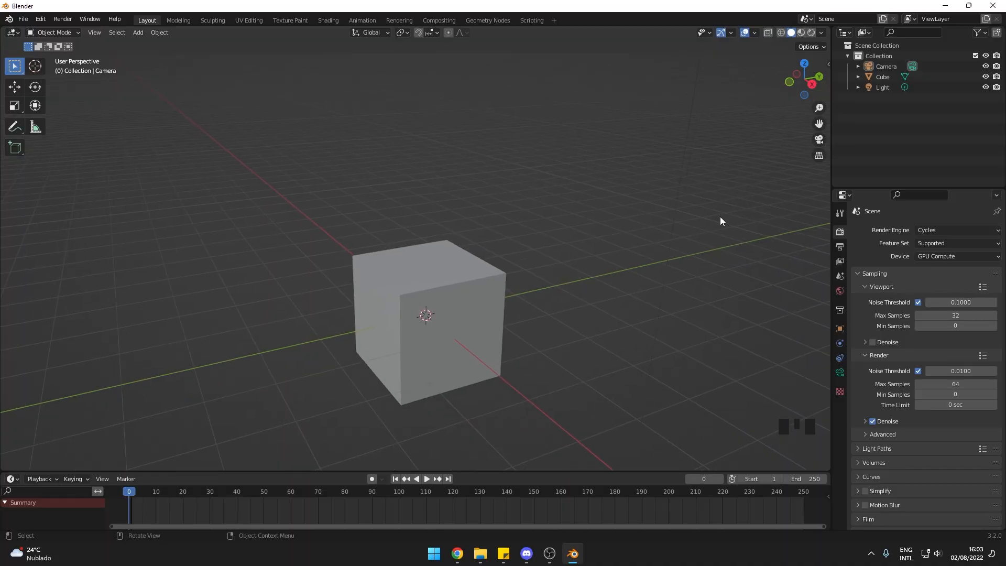
{"action": "key", "text": "ctrl"}
{"action": "mouse_move", "coordinate": [485, 260]}
{"action": "middle_mouse_down", "text": "ctrl"}
{"action": "mouse_move", "coordinate": [485, 190]}
{"action": "mouse_move", "coordinate": [488, 262]}
{"action": "mouse_move", "coordinate": [492, 203]}
{"action": "mouse_move", "coordinate": [494, 256]}
{"action": "middle_mouse_up", "text": "ctrl"}
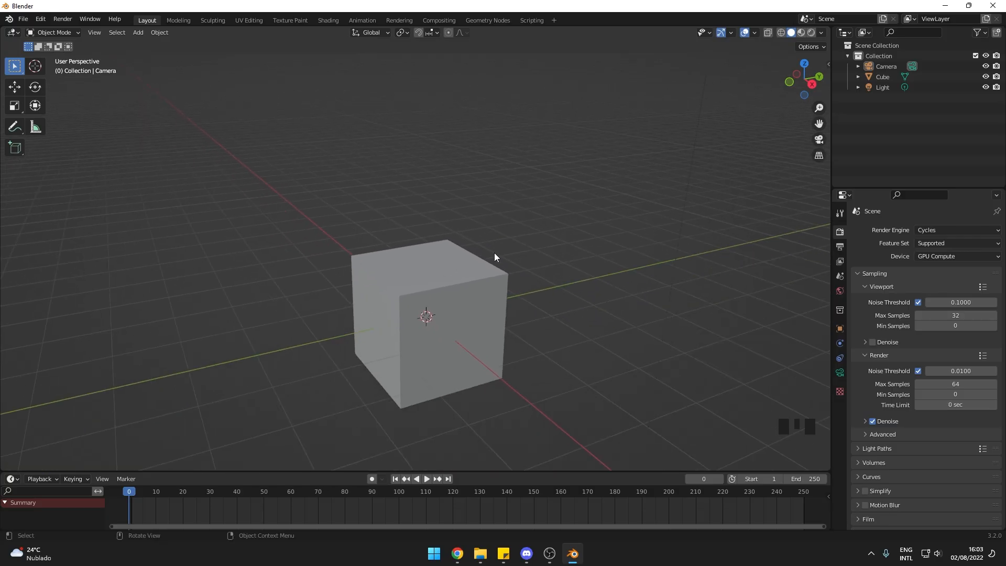
{"action": "scroll", "coordinate": [494, 254], "scroll_direction": "up", "scroll_amount": 3}
{"action": "scroll", "coordinate": [495, 254], "scroll_direction": "down", "scroll_amount": 3}
{"action": "scroll", "coordinate": [494, 253], "scroll_direction": "up", "scroll_amount": 4}
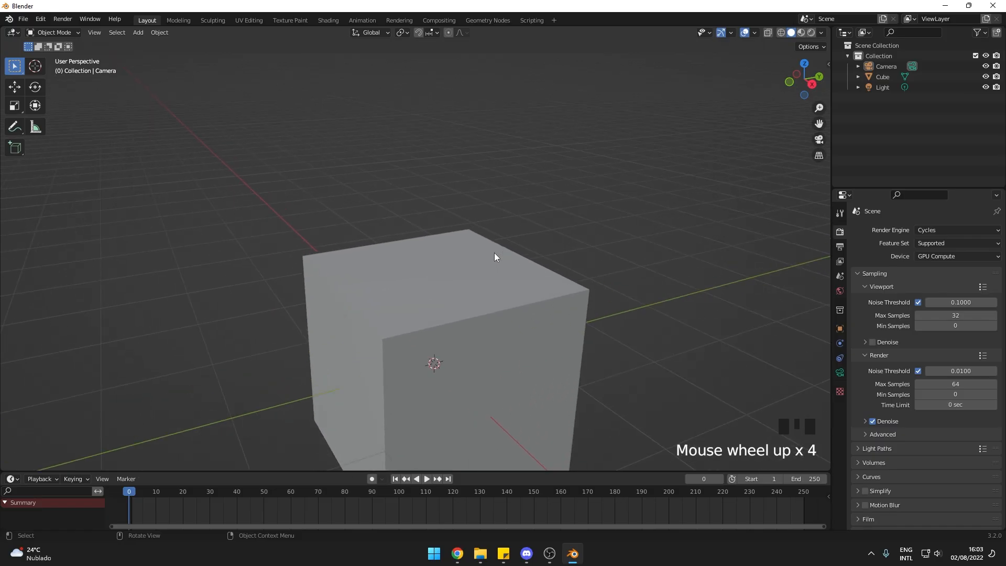
{"action": "scroll", "coordinate": [494, 256], "scroll_direction": "down", "scroll_amount": 5}
{"action": "scroll", "coordinate": [494, 255], "scroll_direction": "up", "scroll_amount": 3}
{"action": "scroll", "coordinate": [494, 256], "scroll_direction": "down", "scroll_amount": 1}
{"action": "scroll", "coordinate": [495, 255], "scroll_direction": "up", "scroll_amount": 2}
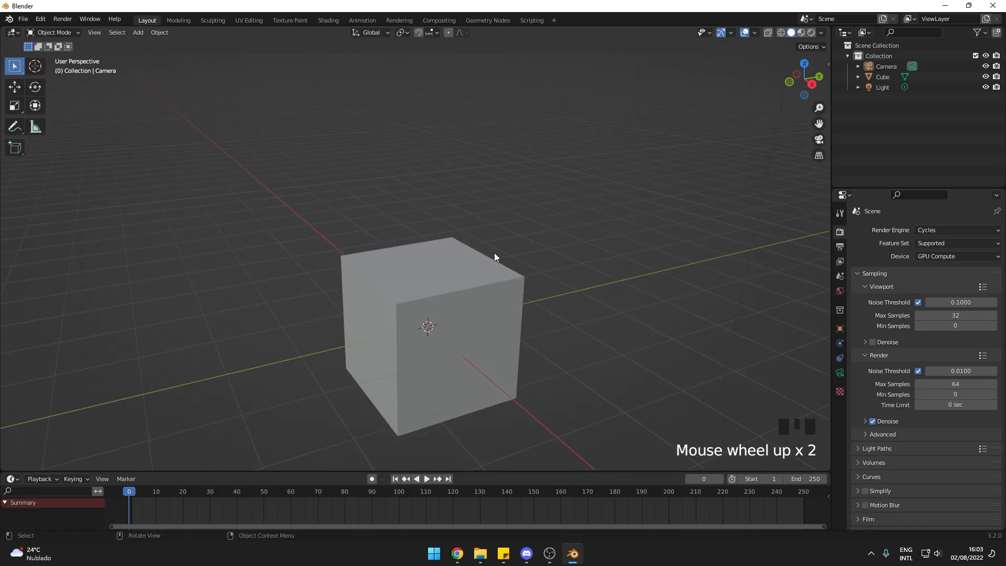
{"action": "scroll", "coordinate": [495, 256], "scroll_direction": "down", "scroll_amount": 3}
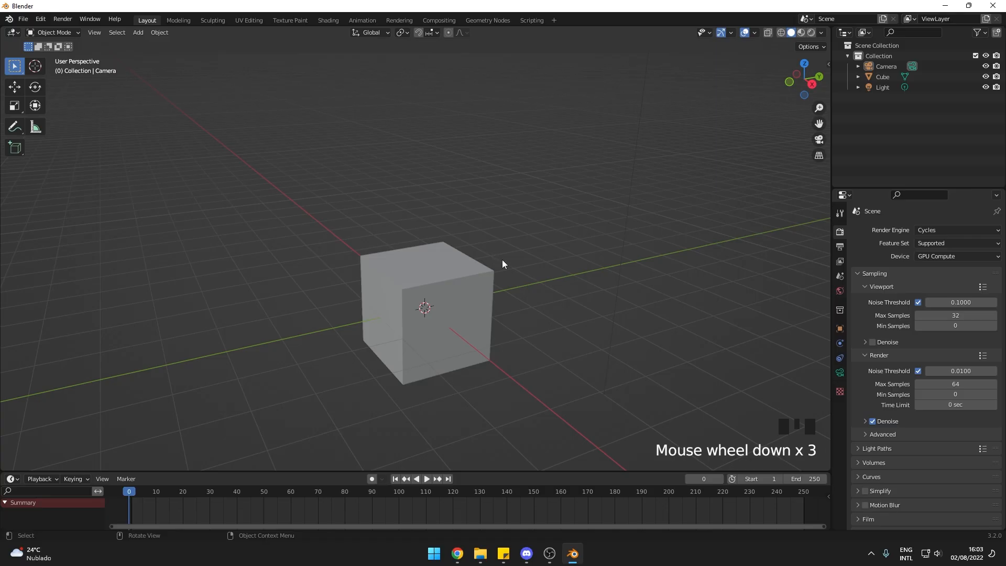
Step: Pan the view across the scene and bring the cube, camera and light back into frame
{"action": "left_click_drag", "start_coordinate": [819, 123], "coordinate": [779, 101]}
{"action": "left_click_drag", "start_coordinate": [820, 123], "coordinate": [741, 190]}
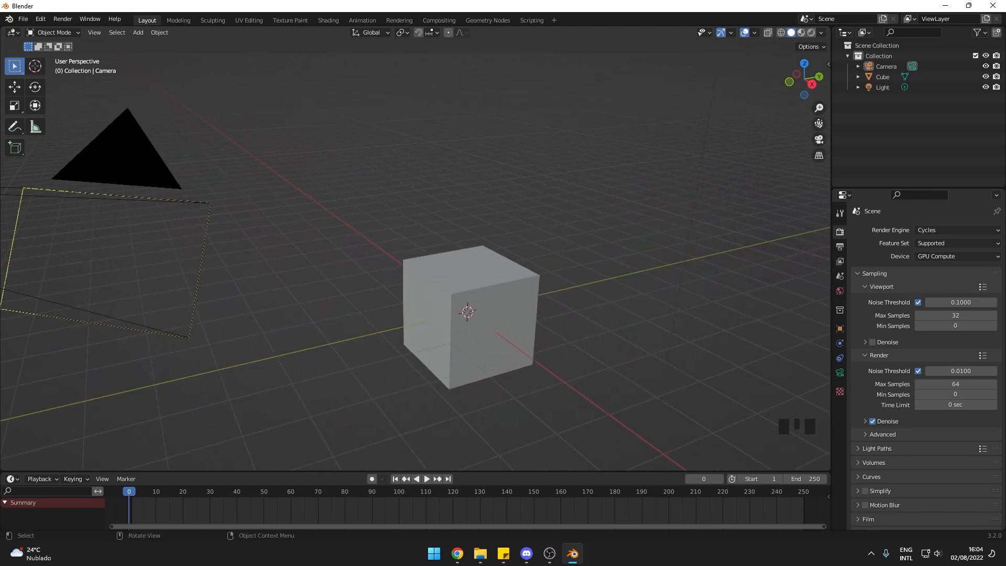
{"action": "middle_click_drag", "start_coordinate": [521, 218], "coordinate": [552, 189], "text": "shift"}
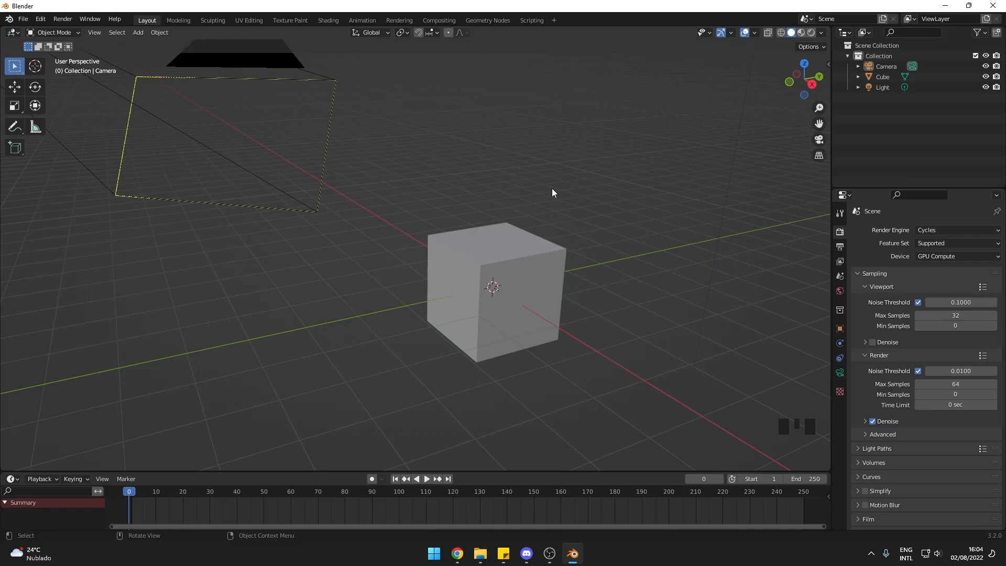
{"action": "scroll", "coordinate": [552, 187], "scroll_direction": "down", "scroll_amount": 3}
{"action": "middle_click_drag", "start_coordinate": [552, 189], "coordinate": [499, 222], "text": "shift"}
Step: Select the cube, light and camera singly in alternation, and box-select all three together
{"action": "left_click", "coordinate": [450, 279]}
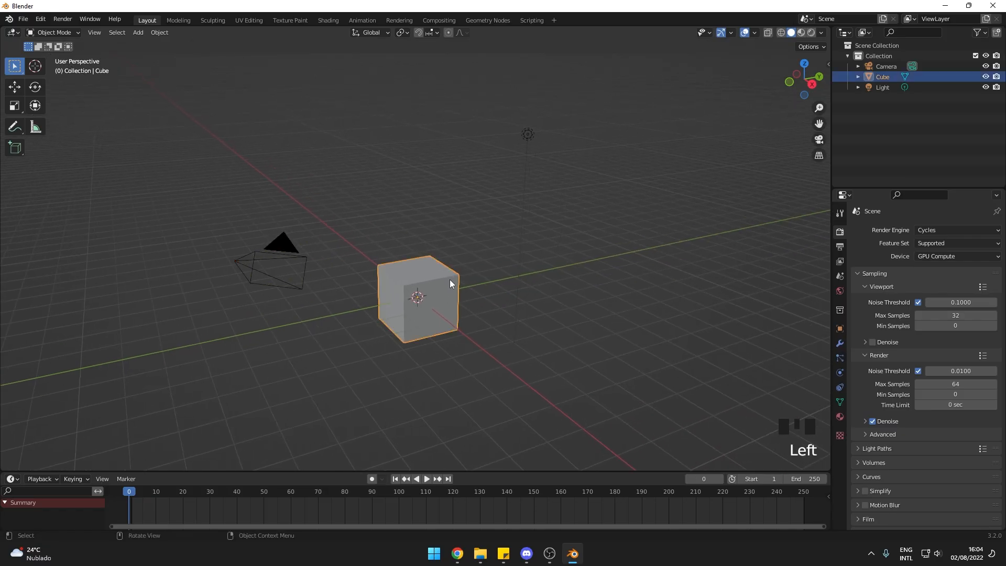
{"action": "left_click", "coordinate": [526, 136]}
{"action": "left_click", "coordinate": [271, 243]}
{"action": "left_click", "coordinate": [402, 265]}
{"action": "left_click", "coordinate": [527, 137]}
{"action": "left_click", "coordinate": [306, 241]}
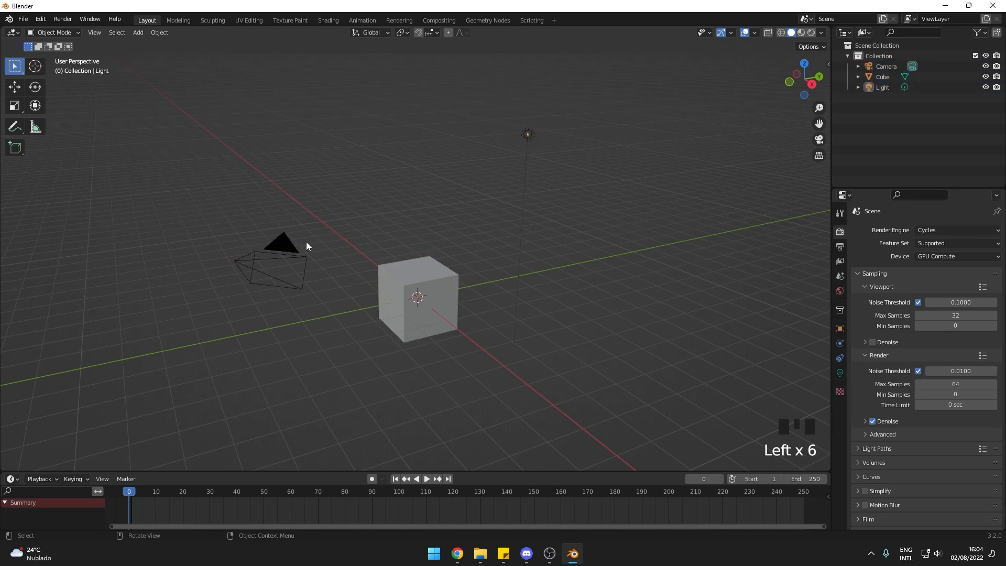
{"action": "left_click_drag", "start_coordinate": [216, 93], "coordinate": [589, 378]}
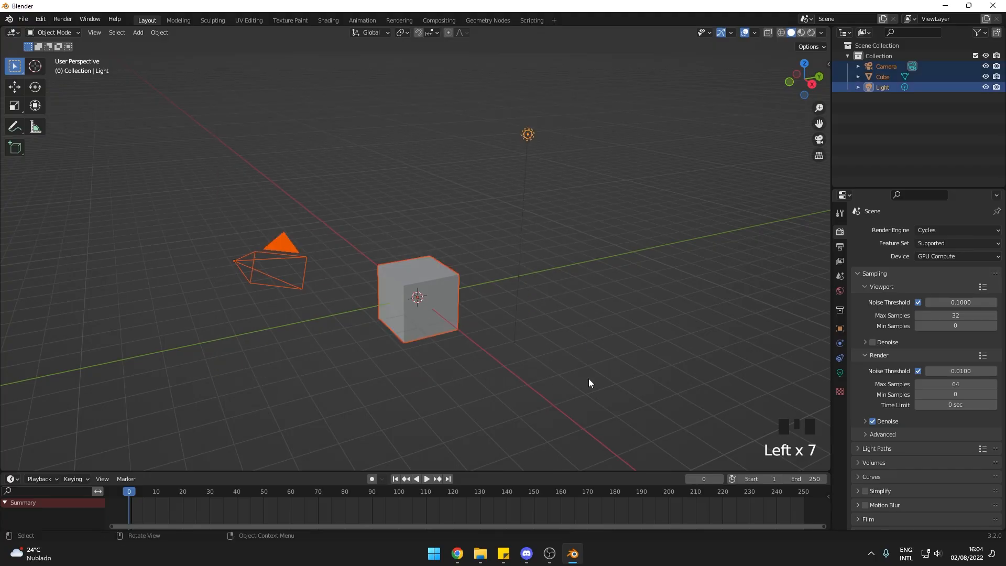
Step: Select only the cube, add the camera and light to the selection, make the cube active again, and deselect everything
{"action": "left_click", "coordinate": [432, 303]}
{"action": "left_click", "coordinate": [279, 247], "text": "shift"}
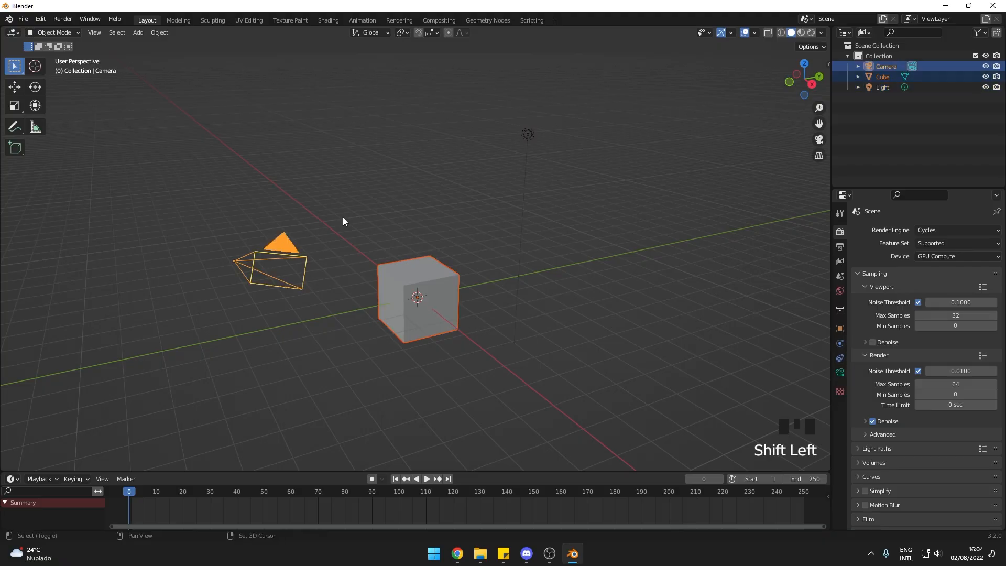
{"action": "left_click", "coordinate": [528, 135], "text": "shift"}
{"action": "left_click", "coordinate": [283, 236], "text": "shift"}
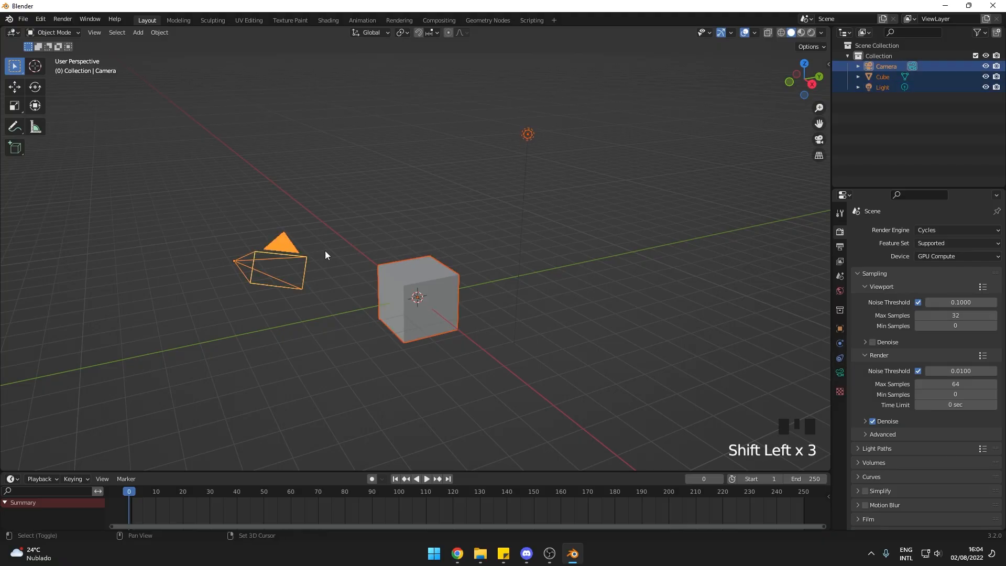
{"action": "left_click", "coordinate": [415, 275], "text": "shift"}
{"action": "left_click", "coordinate": [61, 77]}
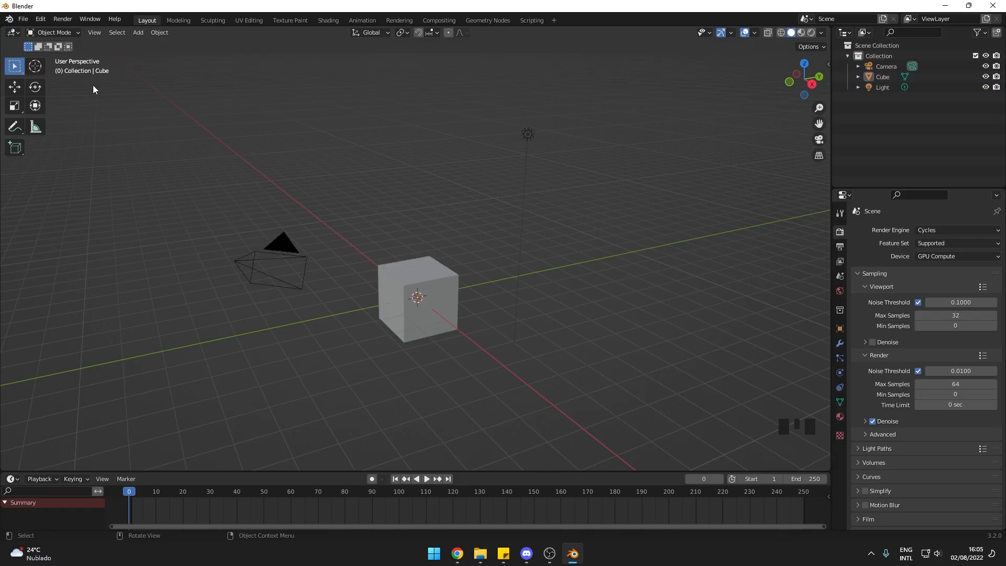
Step: Reposition the 3D cursor at several spots, leaving it beside the red X axis, above the camera in the view
{"action": "left_click", "coordinate": [36, 67]}
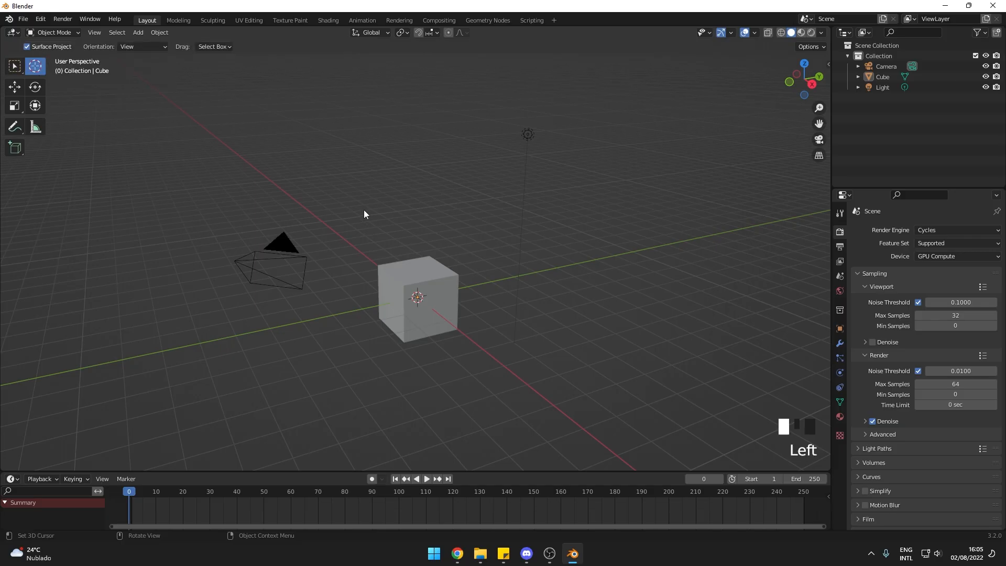
{"action": "left_click", "coordinate": [363, 209]}
{"action": "left_click_drag", "start_coordinate": [478, 209], "coordinate": [490, 255]}
{"action": "left_click_drag", "start_coordinate": [387, 312], "coordinate": [385, 191]}
{"action": "left_click", "coordinate": [287, 201]}
Step: Return to the Select Box tool, select the cube, and shift it slightly backwards along the X axis with the Move tool
{"action": "left_click", "coordinate": [15, 71]}
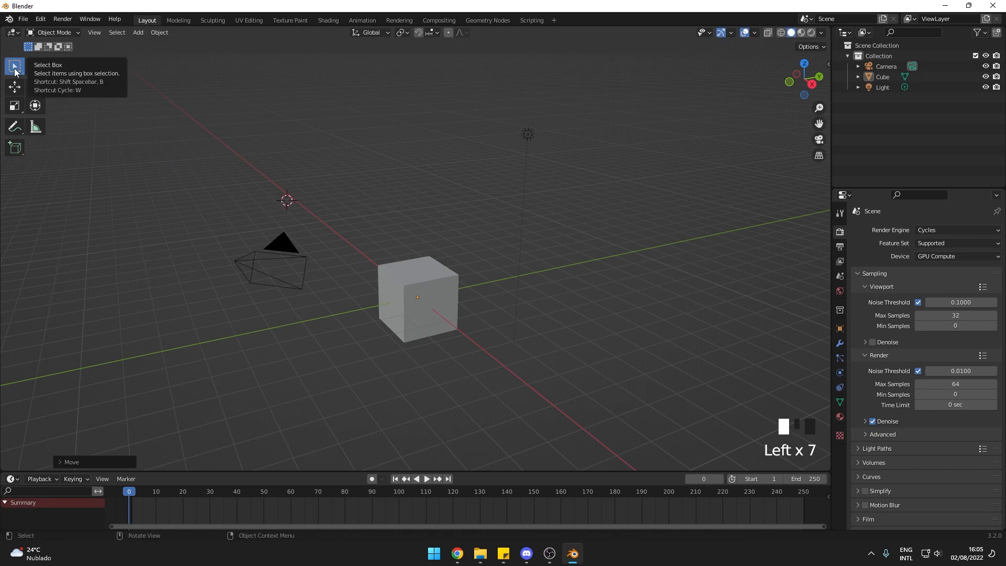
{"action": "left_click", "coordinate": [414, 259]}
{"action": "left_click", "coordinate": [291, 253]}
{"action": "left_click", "coordinate": [398, 275]}
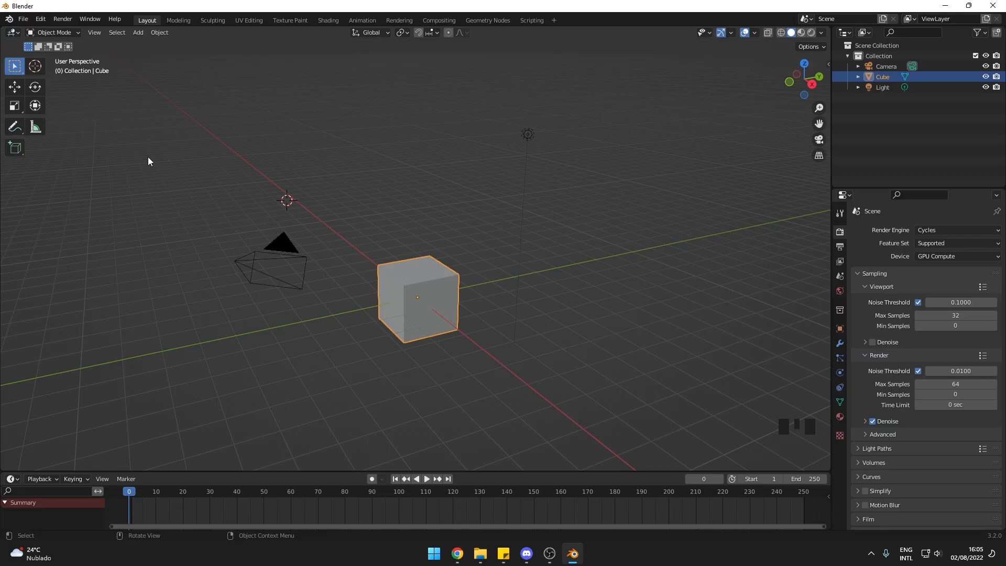
{"action": "left_click", "coordinate": [20, 88]}
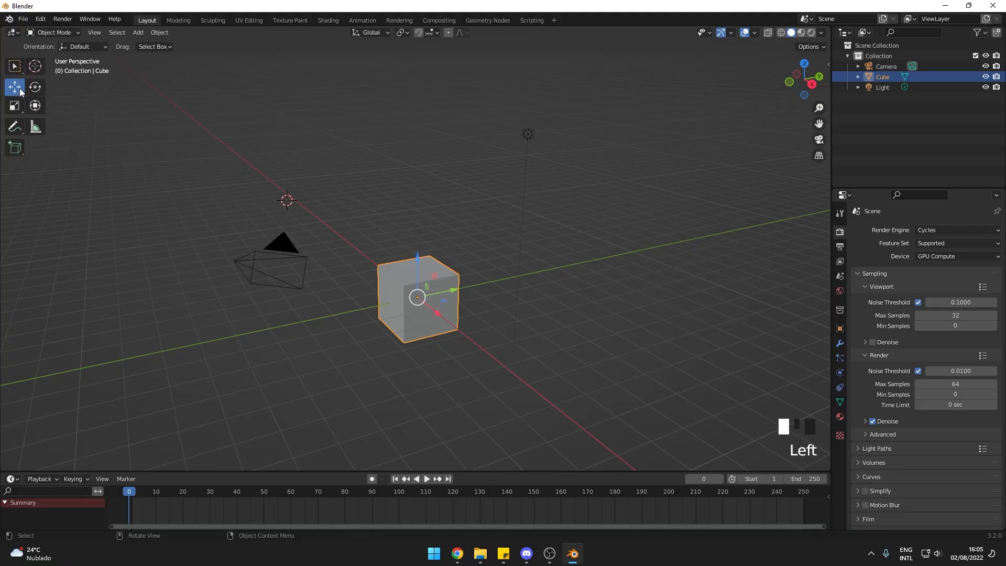
{"action": "scroll", "coordinate": [451, 299], "scroll_direction": "up", "scroll_amount": 2}
{"action": "middle_click_drag", "start_coordinate": [451, 296], "coordinate": [461, 303]}
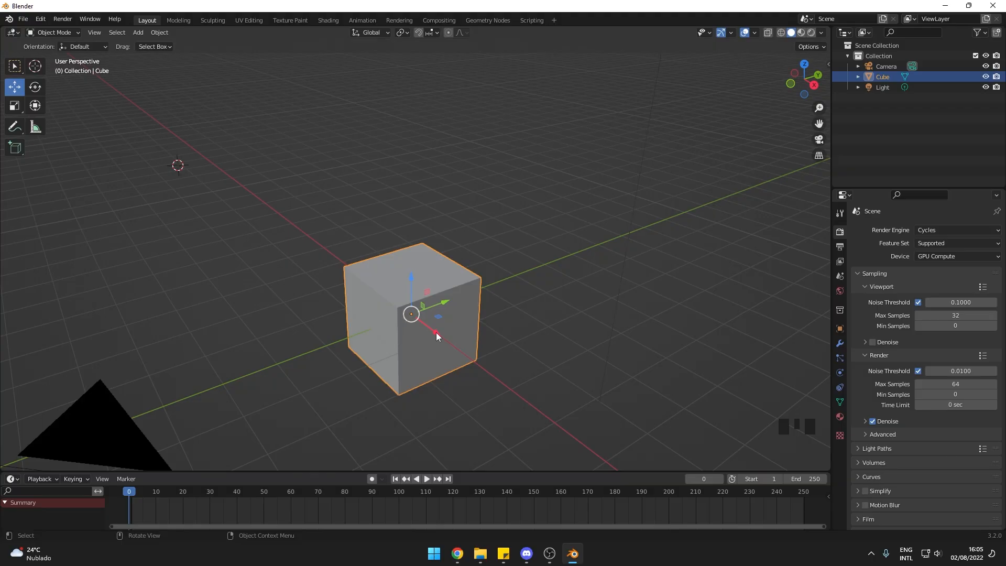
{"action": "mouse_move", "coordinate": [436, 332]}
{"action": "left_mouse_down"}
{"action": "mouse_move", "coordinate": [456, 362]}
{"action": "mouse_move", "coordinate": [487, 377]}
{"action": "mouse_move", "coordinate": [368, 296]}
{"action": "mouse_move", "coordinate": [524, 408]}
{"action": "mouse_move", "coordinate": [338, 272]}
{"action": "mouse_move", "coordinate": [569, 414]}
{"action": "mouse_move", "coordinate": [350, 249]}
{"action": "mouse_move", "coordinate": [430, 309]}
{"action": "mouse_move", "coordinate": [411, 303]}
{"action": "mouse_move", "coordinate": [438, 330]}
{"action": "left_mouse_up"}
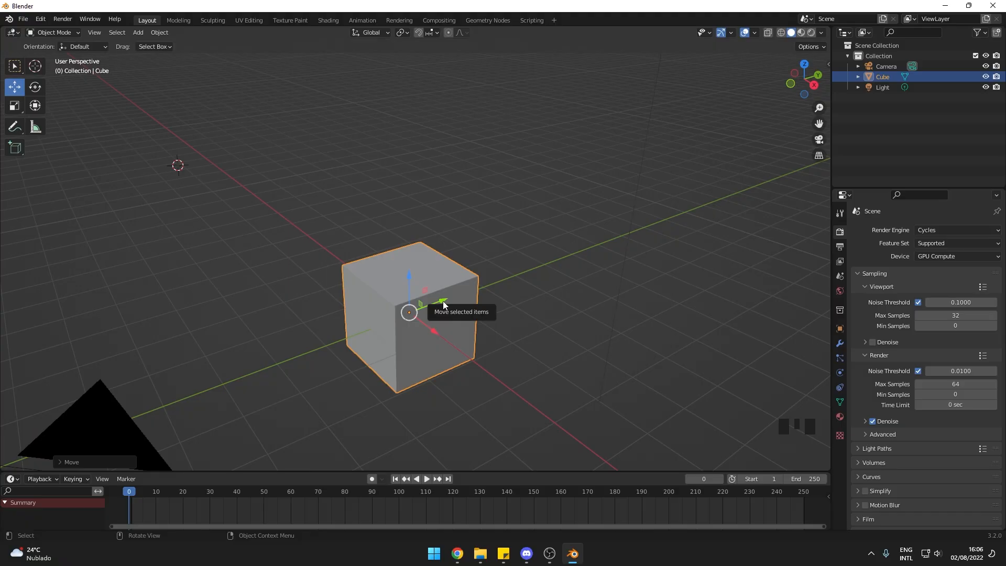
Step: Shift the cube slightly with the Move tool's axis arrow and free-move handle, then return to the Select Box tool
{"action": "left_click_drag", "start_coordinate": [443, 305], "coordinate": [409, 292]}
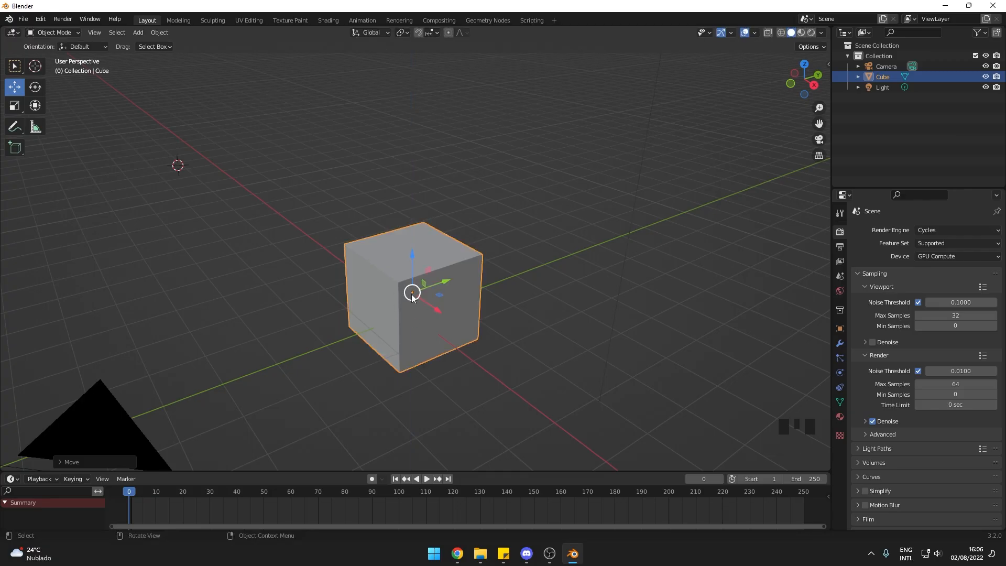
{"action": "mouse_move", "coordinate": [408, 294]}
{"action": "left_mouse_down"}
{"action": "mouse_move", "coordinate": [370, 204]}
{"action": "mouse_move", "coordinate": [342, 380]}
{"action": "mouse_move", "coordinate": [270, 341]}
{"action": "mouse_move", "coordinate": [351, 294]}
{"action": "mouse_move", "coordinate": [410, 309]}
{"action": "left_mouse_up"}
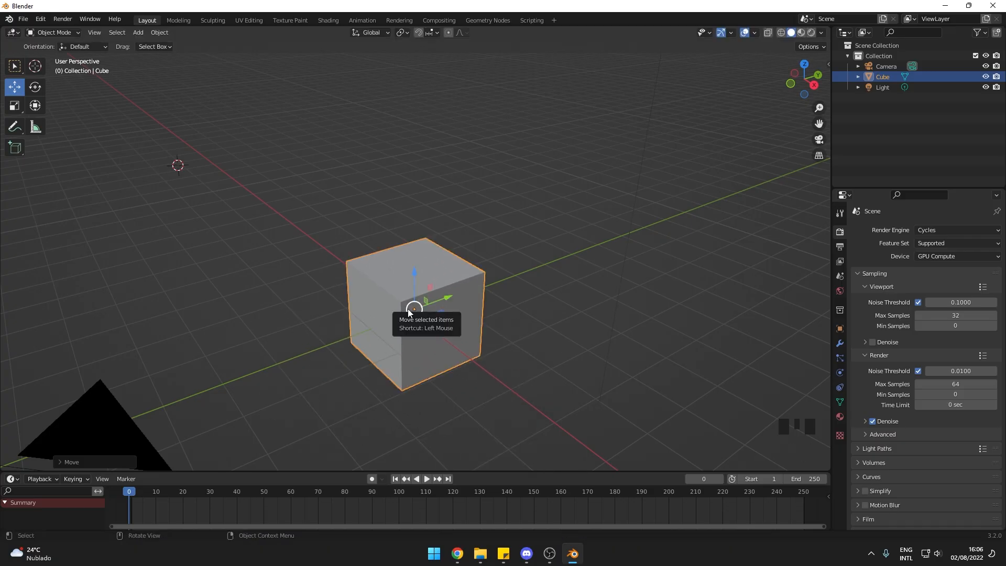
{"action": "left_click", "coordinate": [15, 66]}
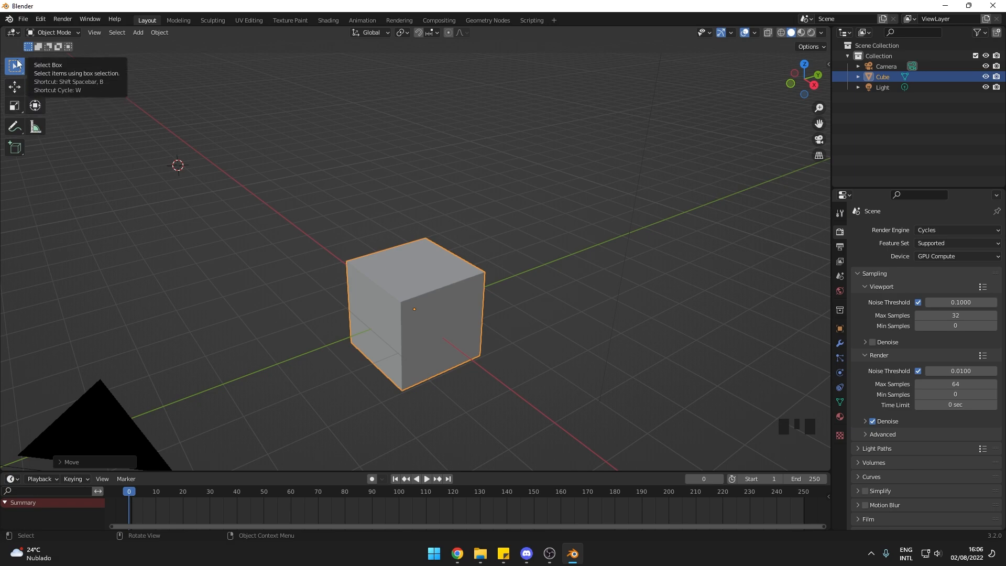
Step: Reselect the cube and try moving it constrained to the Y, Z and X axes in turn
{"action": "scroll", "coordinate": [305, 229], "scroll_direction": "down", "scroll_amount": 3}
{"action": "mouse_move", "coordinate": [392, 262]}
{"action": "middle_mouse_down"}
{"action": "mouse_move", "coordinate": [394, 253]}
{"action": "mouse_move", "coordinate": [378, 256]}
{"action": "mouse_move", "coordinate": [388, 253]}
{"action": "middle_mouse_up"}
{"action": "left_click", "coordinate": [522, 134]}
{"action": "left_click", "coordinate": [411, 262]}
{"action": "scroll", "coordinate": [386, 257], "scroll_direction": "up", "scroll_amount": 1}
{"action": "middle_click_drag", "start_coordinate": [388, 253], "coordinate": [384, 253]}
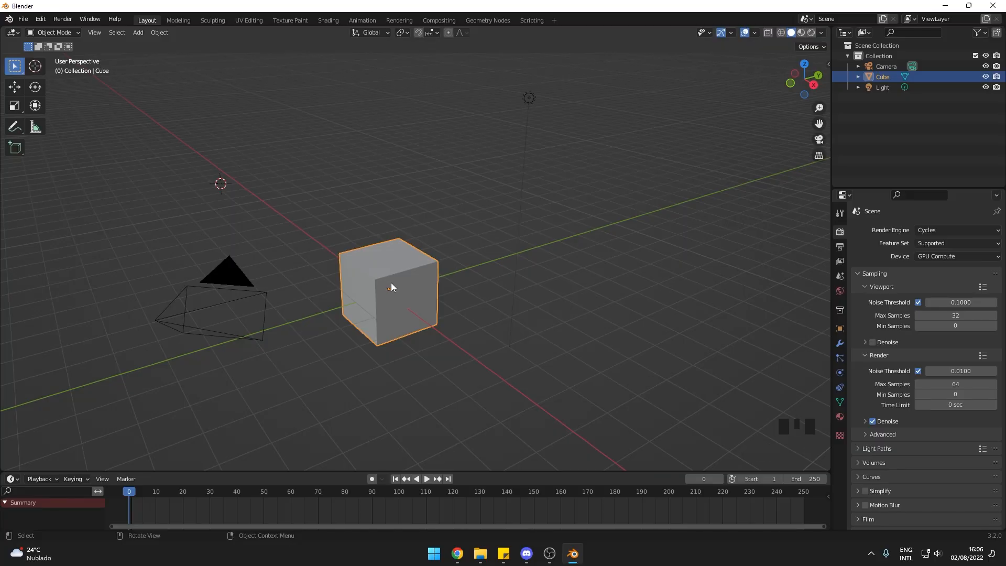
{"action": "key", "text": "g"}
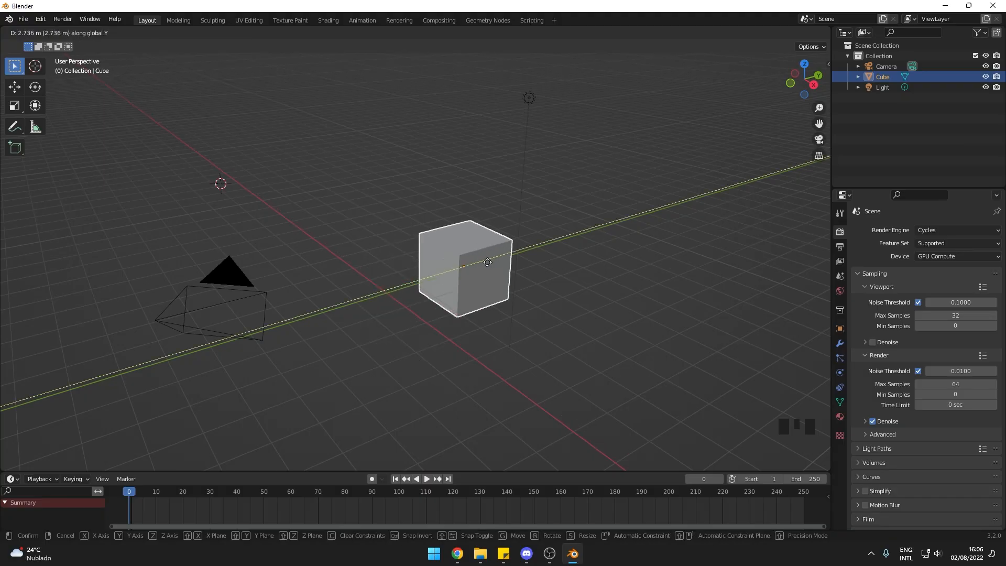
{"action": "key", "text": "z"}
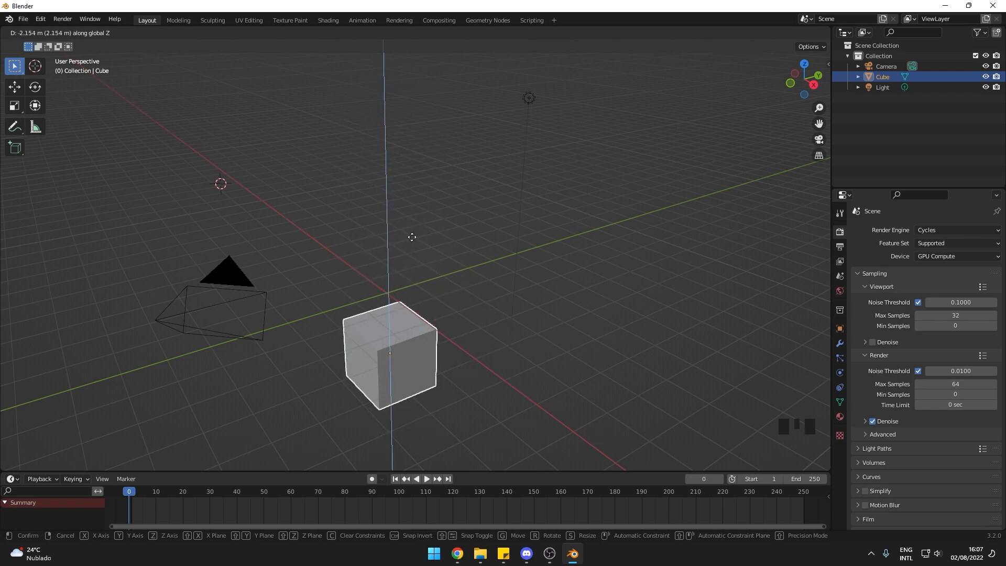
{"action": "key", "text": "x"}
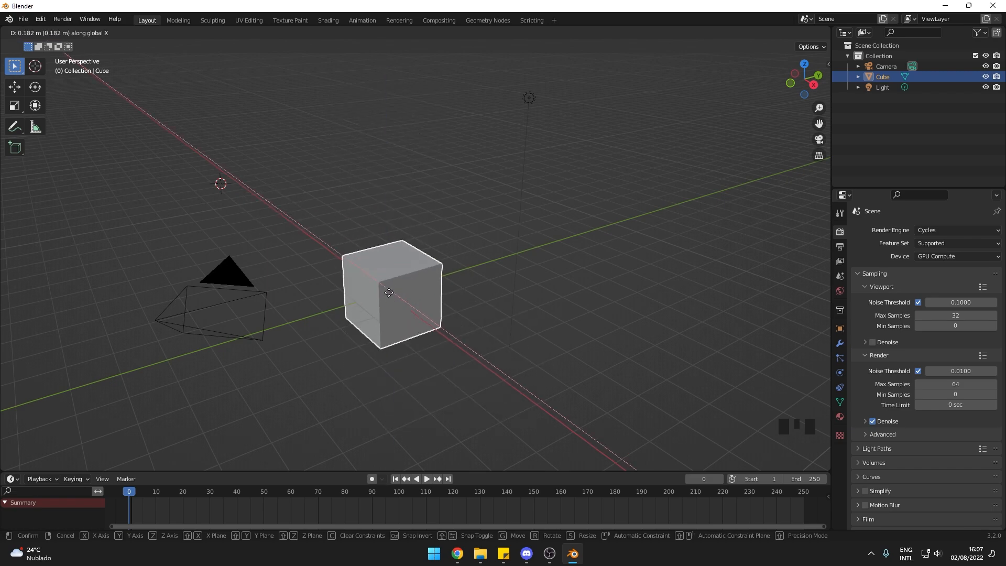
{"action": "key", "text": "y"}
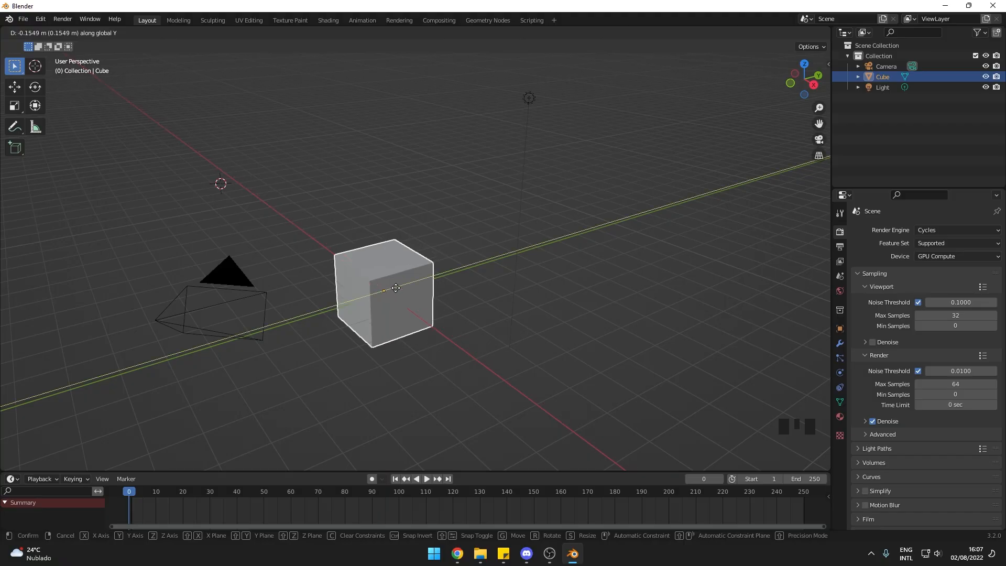
{"action": "left_click", "coordinate": [393, 316]}
Step: Try moving the cube freely in the view plane, and again constrained to the Z, Y and X axes
{"action": "middle_click_drag", "start_coordinate": [393, 316], "coordinate": [449, 263]}
{"action": "key", "text": "g"}
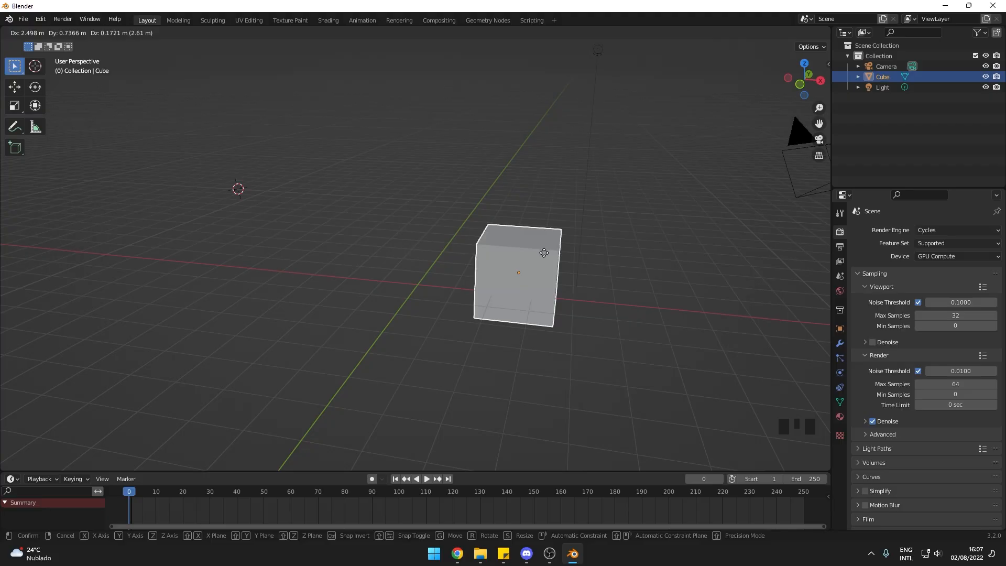
{"action": "key", "text": "Escape"}
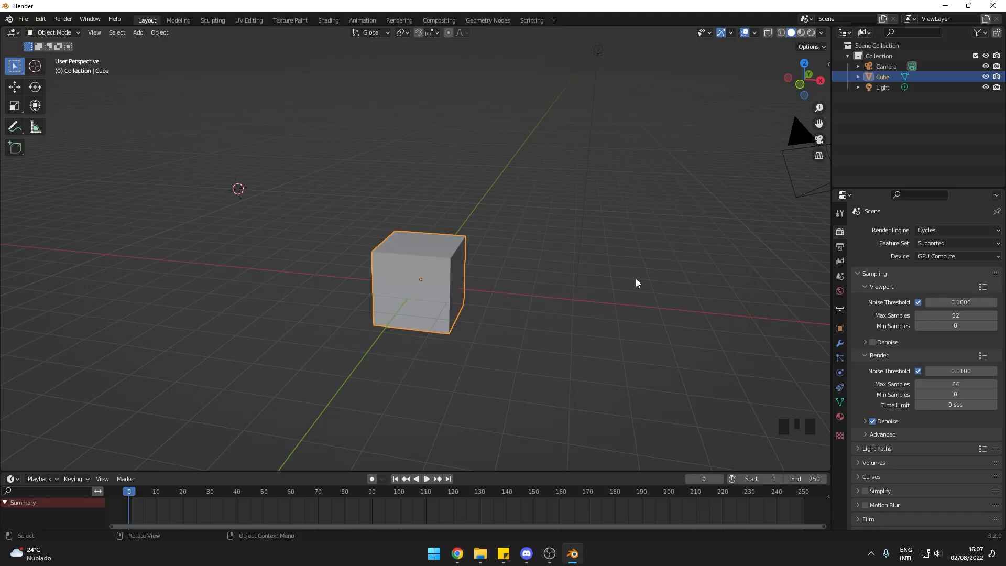
{"action": "key", "text": "g"}
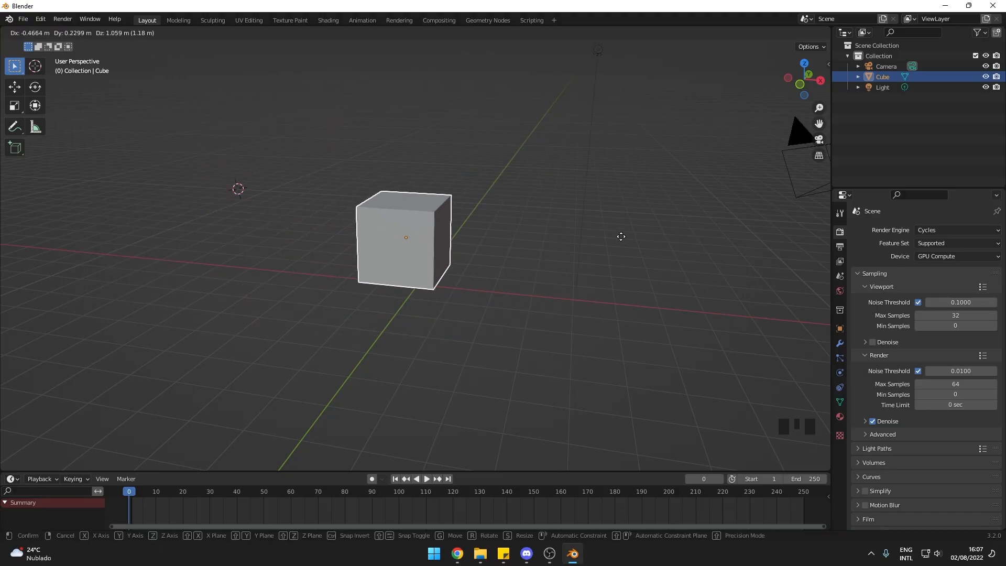
{"action": "key", "text": "z"}
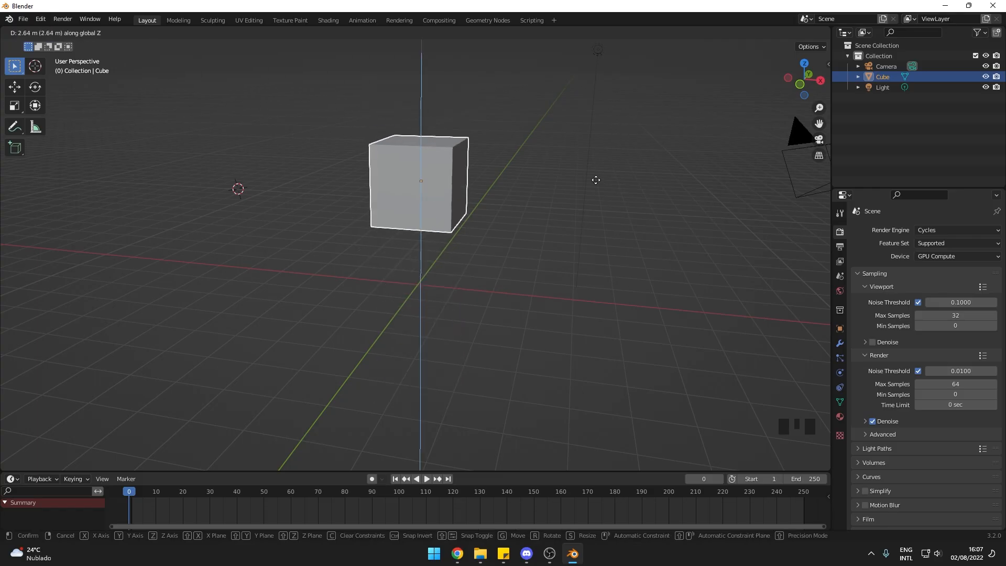
{"action": "key", "text": "y"}
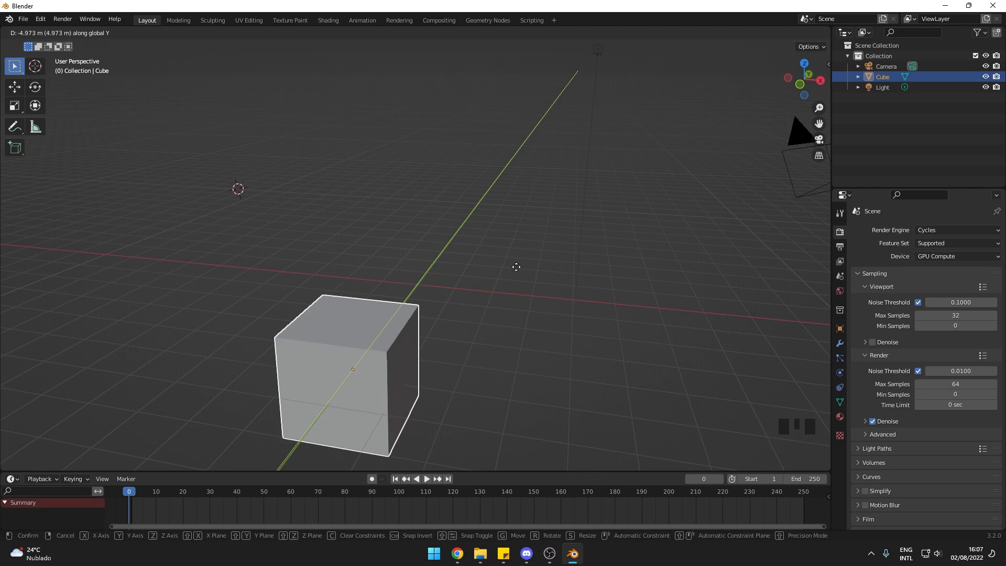
{"action": "key", "text": "x"}
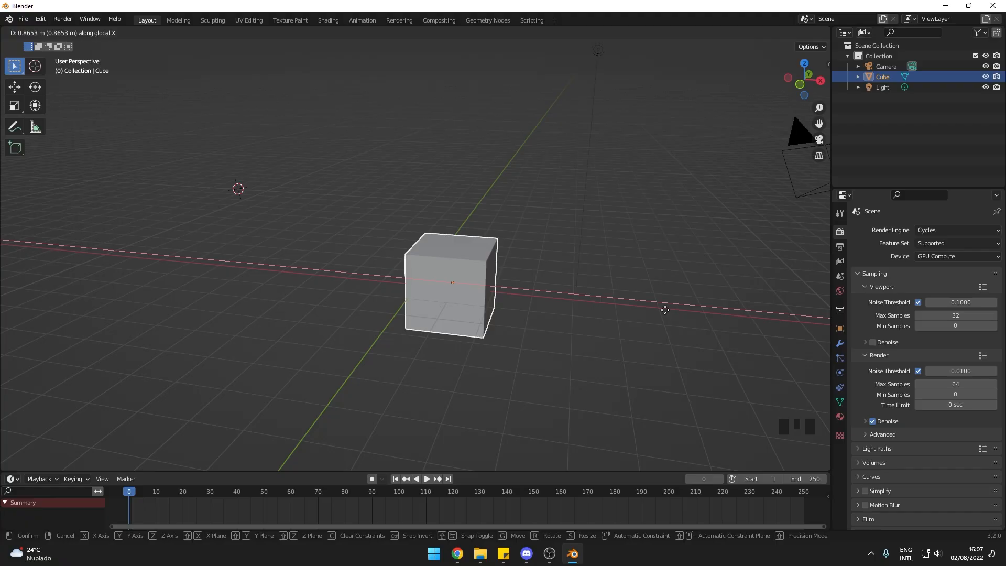
{"action": "key", "text": "Escape"}
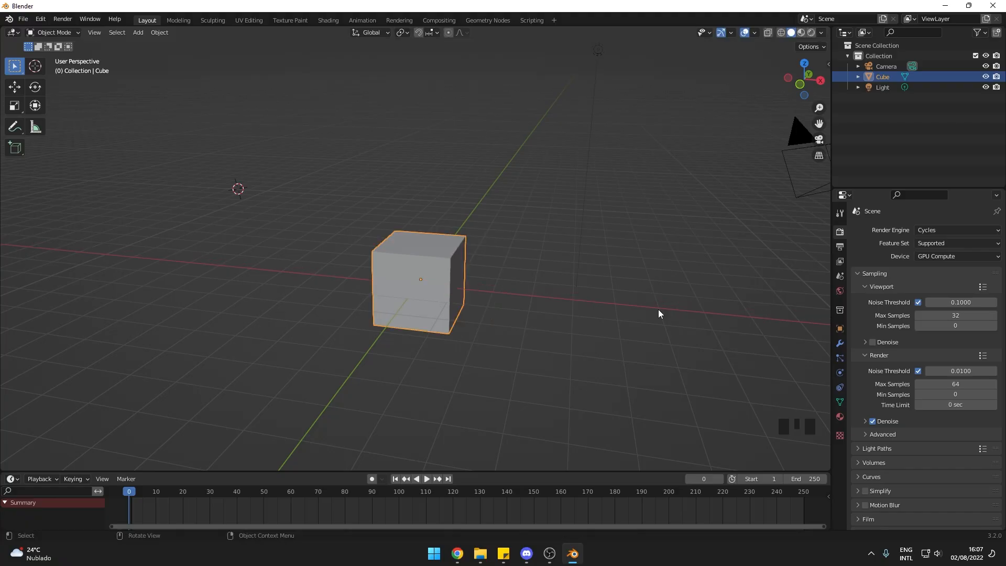
Step: Switch to the Move tool and shift the cube back and forth along the Y and X axes, leaving it near the origin
{"action": "left_click", "coordinate": [15, 86]}
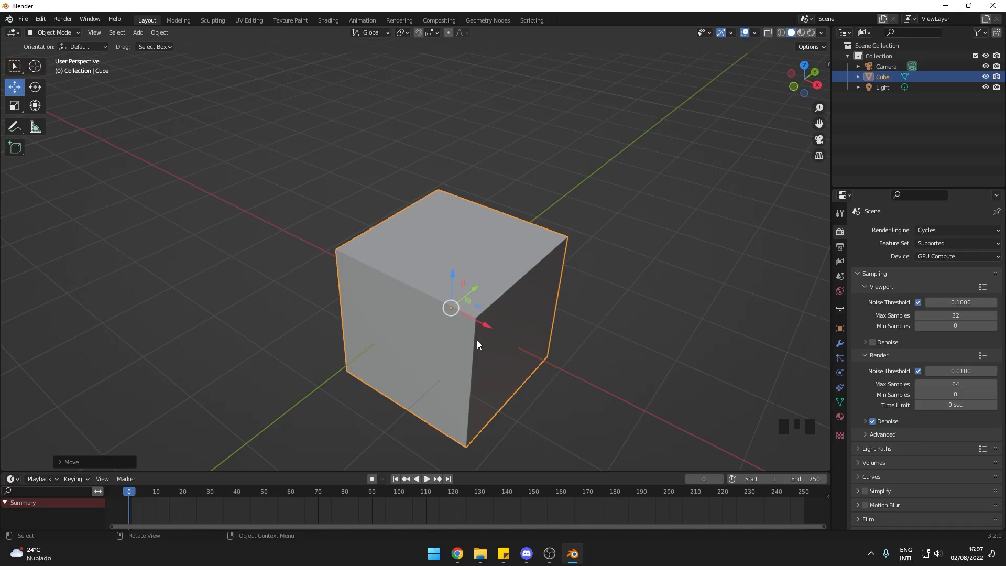
{"action": "left_click_drag", "start_coordinate": [477, 287], "coordinate": [459, 282]}
{"action": "left_click_drag", "start_coordinate": [474, 328], "coordinate": [443, 338]}
{"action": "middle_click_drag", "start_coordinate": [443, 339], "coordinate": [439, 309]}
{"action": "scroll", "coordinate": [438, 309], "scroll_direction": "down", "scroll_amount": 2}
{"action": "key", "text": "g"}
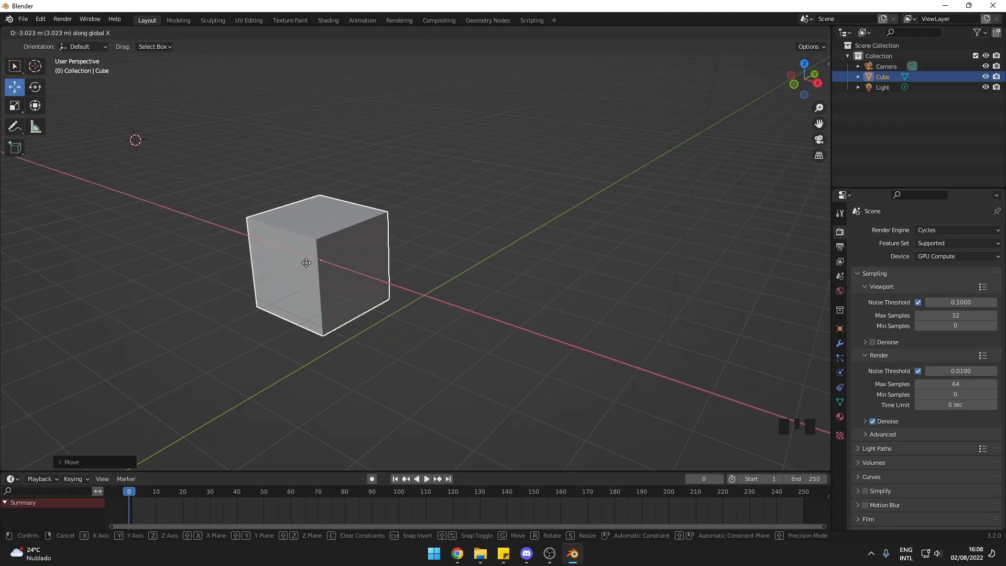
{"action": "left_click", "coordinate": [464, 314]}
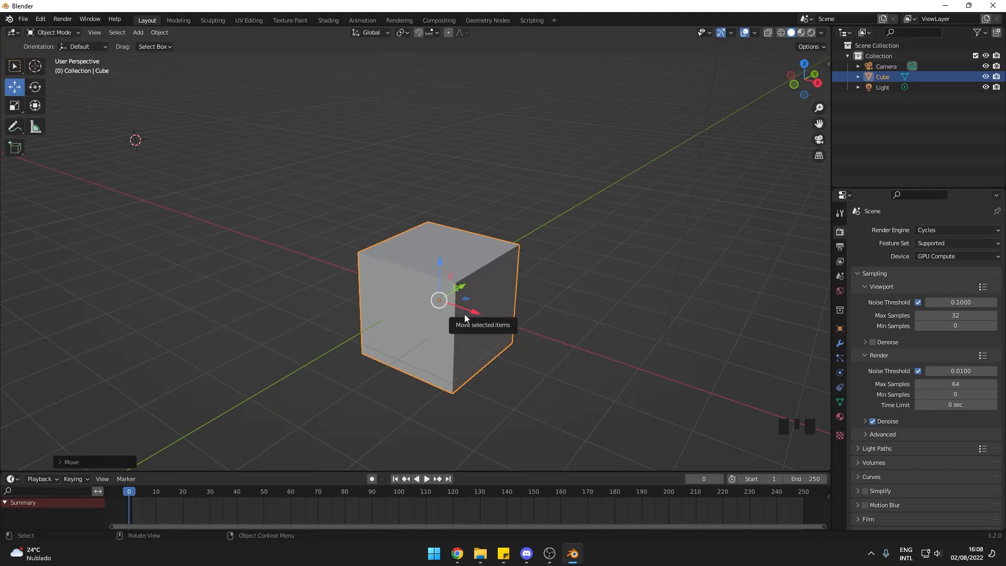
Step: Try scaling and rotating the cube with the Scale and Rotate tools, cancel both, and return to the Select Box tool
{"action": "left_click", "coordinate": [41, 86]}
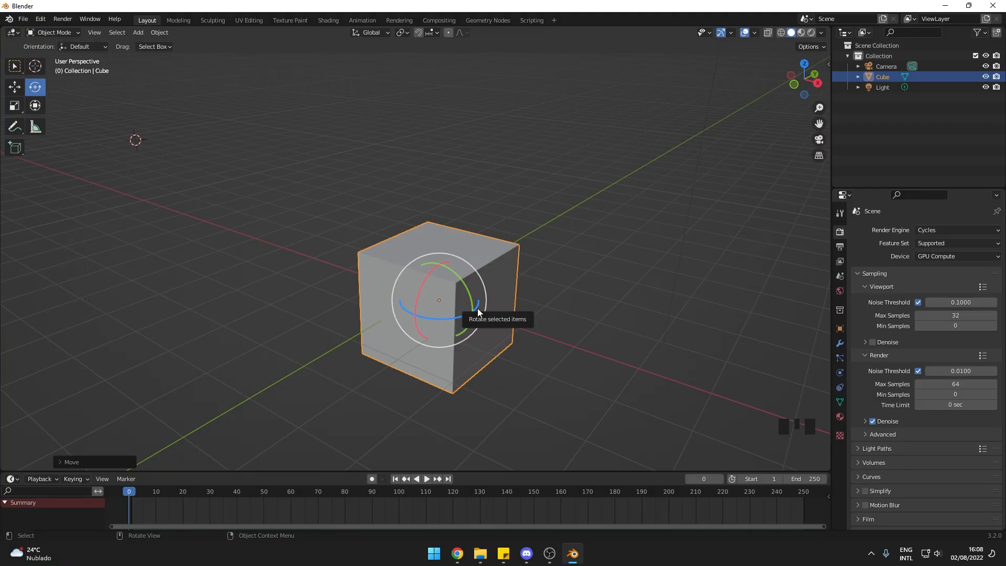
{"action": "left_click", "coordinate": [19, 108]}
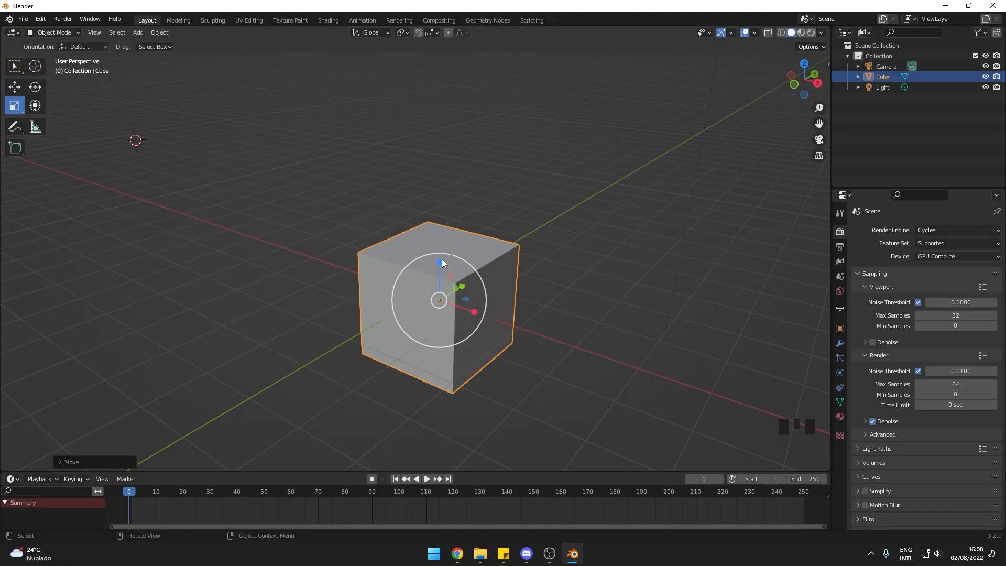
{"action": "left_click_drag", "start_coordinate": [403, 318], "coordinate": [404, 325]}
{"action": "right_click", "coordinate": [404, 324]}
{"action": "left_click", "coordinate": [35, 91]}
{"action": "left_click_drag", "start_coordinate": [395, 298], "coordinate": [409, 249]}
{"action": "right_click", "coordinate": [409, 250]}
{"action": "left_click", "coordinate": [16, 67]}
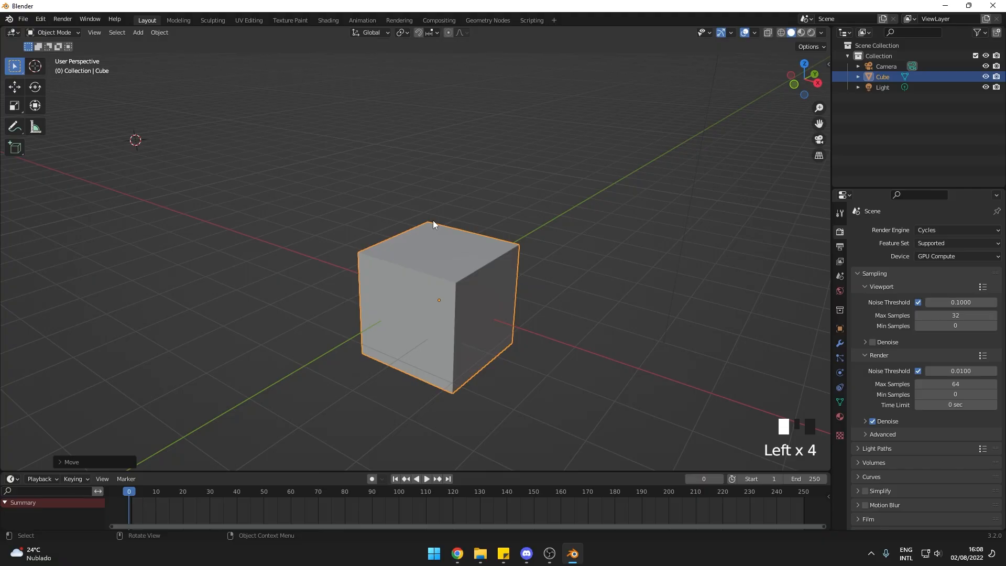
Step: Try rotating the cube freely and around the global X, Y and Z axes
{"action": "scroll", "coordinate": [432, 220], "scroll_direction": "down", "scroll_amount": 3}
{"action": "key", "text": "r"}
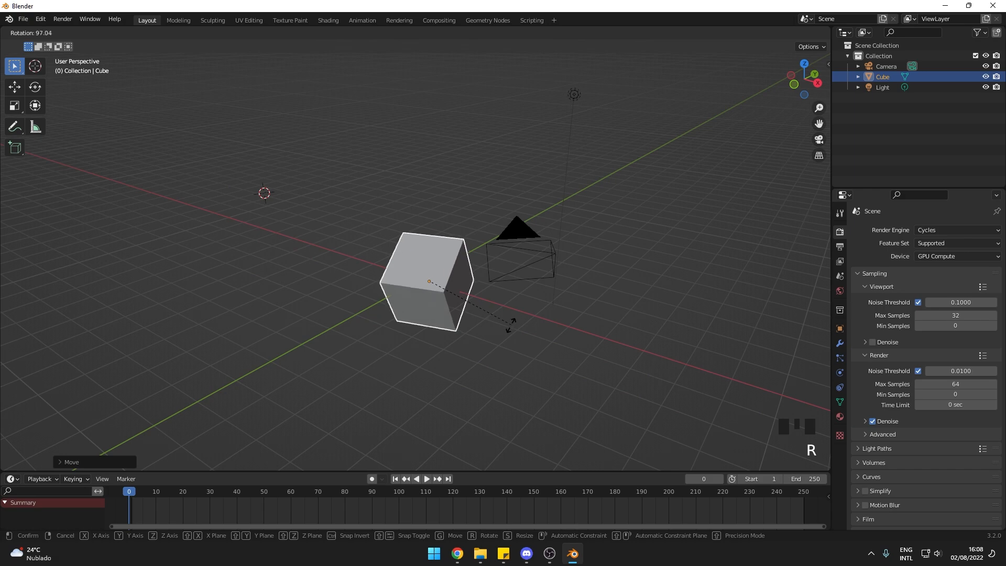
{"action": "key", "text": "x"}
{"action": "key", "text": "y"}
{"action": "key", "text": "x"}
{"action": "key", "text": "z"}
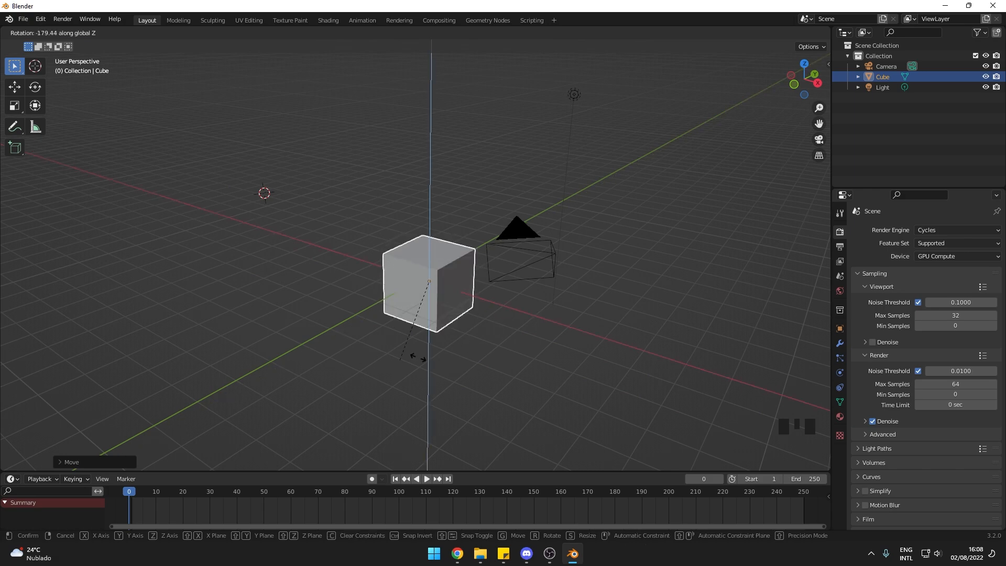
{"action": "right_click", "coordinate": [511, 326]}
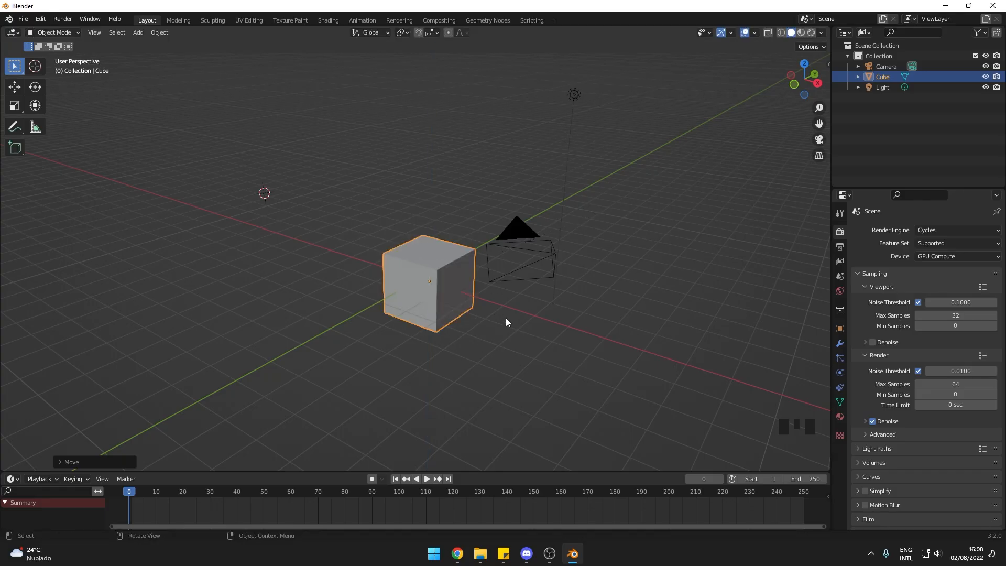
Step: Try scaling the cube uniformly and along the global X, Z and Y axes
{"action": "key", "text": "s"}
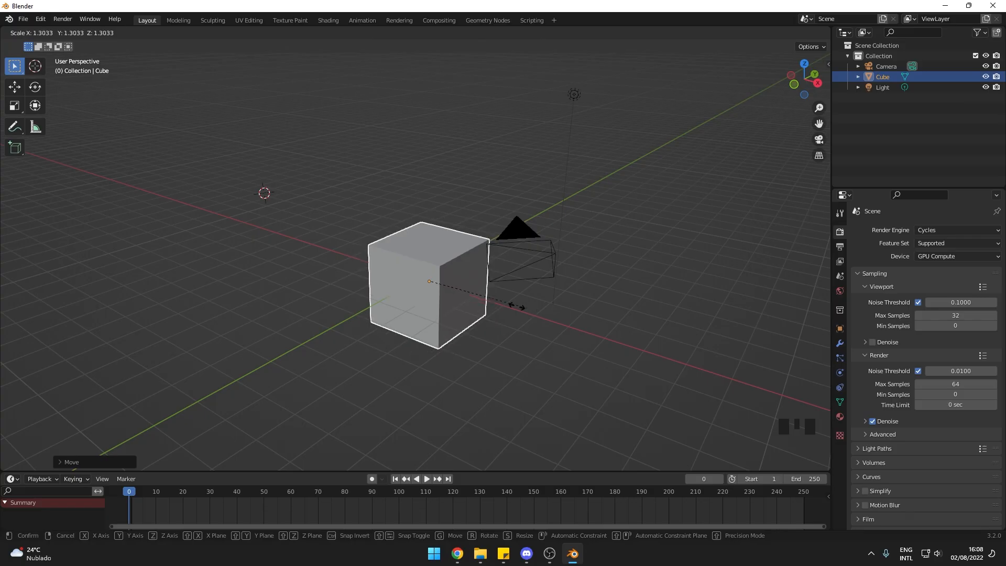
{"action": "key", "text": "x"}
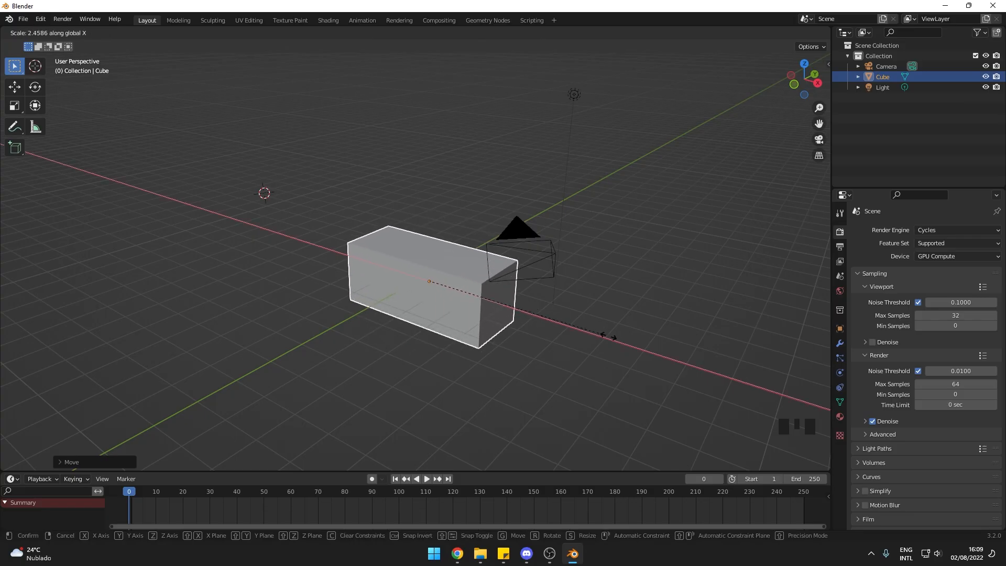
{"action": "key", "text": "z"}
{"action": "key", "text": "y"}
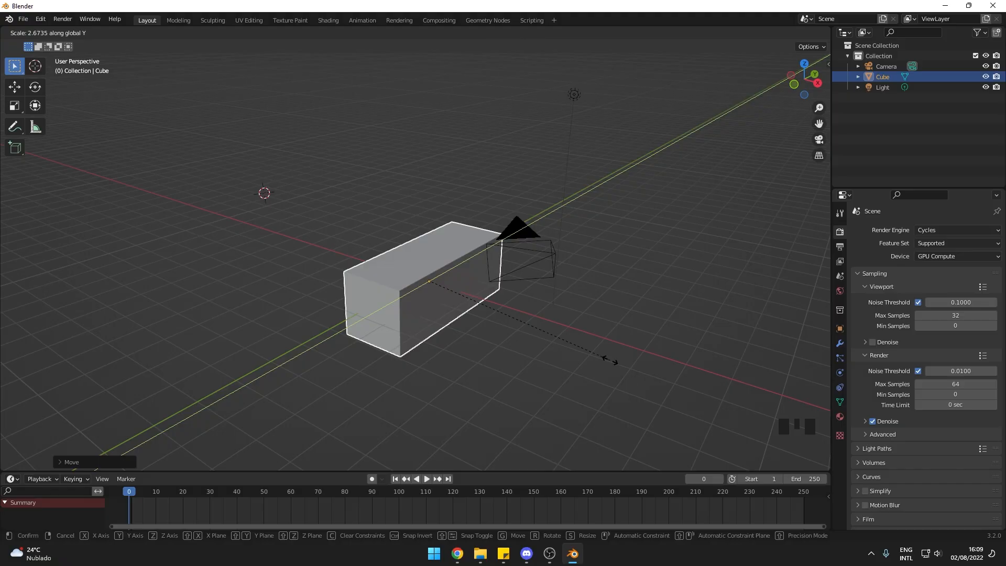
{"action": "key", "text": "Escape"}
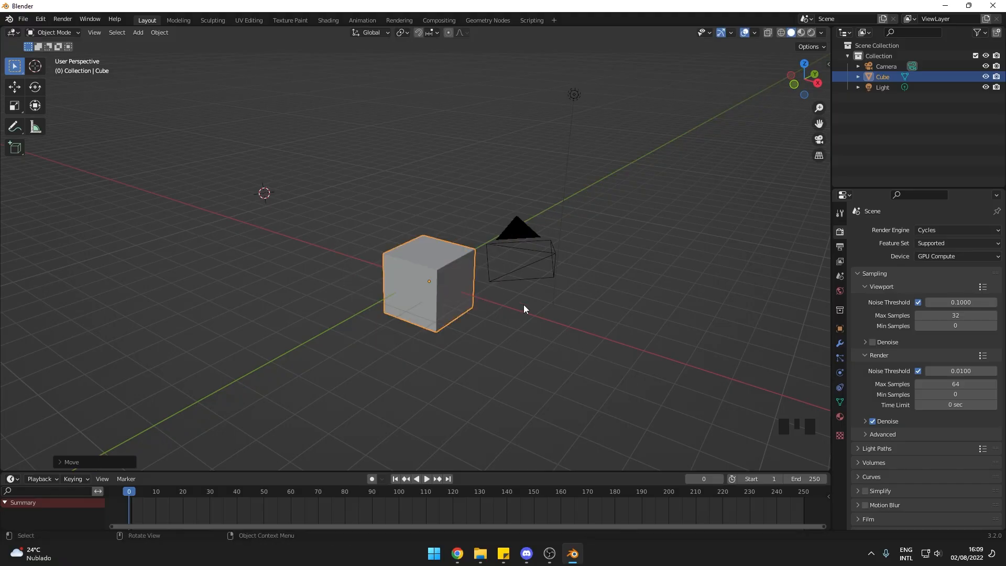
Step: Try a free move, a free rotation and a uniform scale on the cube, cancelling each one
{"action": "scroll", "coordinate": [519, 298], "scroll_direction": "up", "scroll_amount": 2}
{"action": "key", "text": "g"}
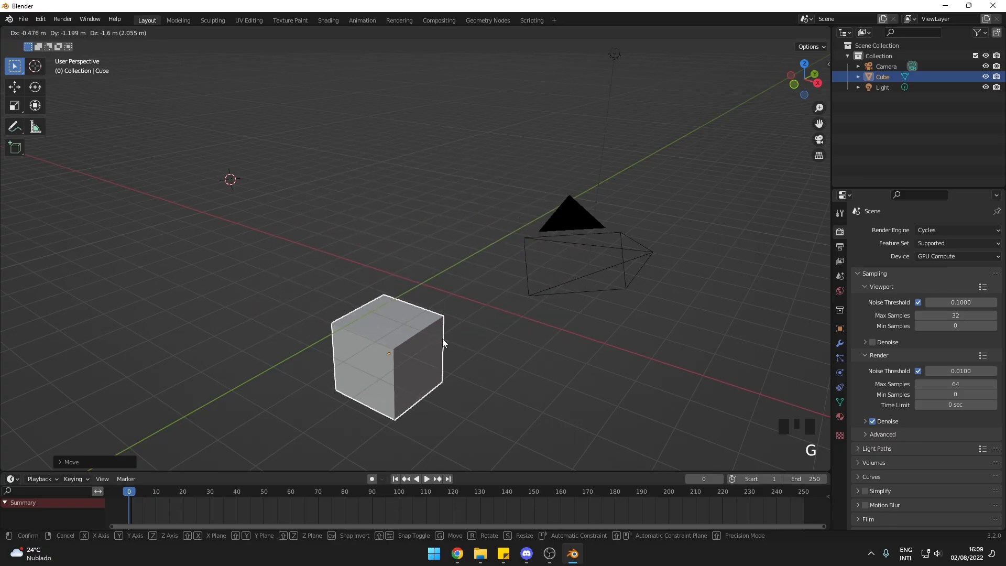
{"action": "left_click", "coordinate": [479, 299]}
{"action": "key", "text": "r"}
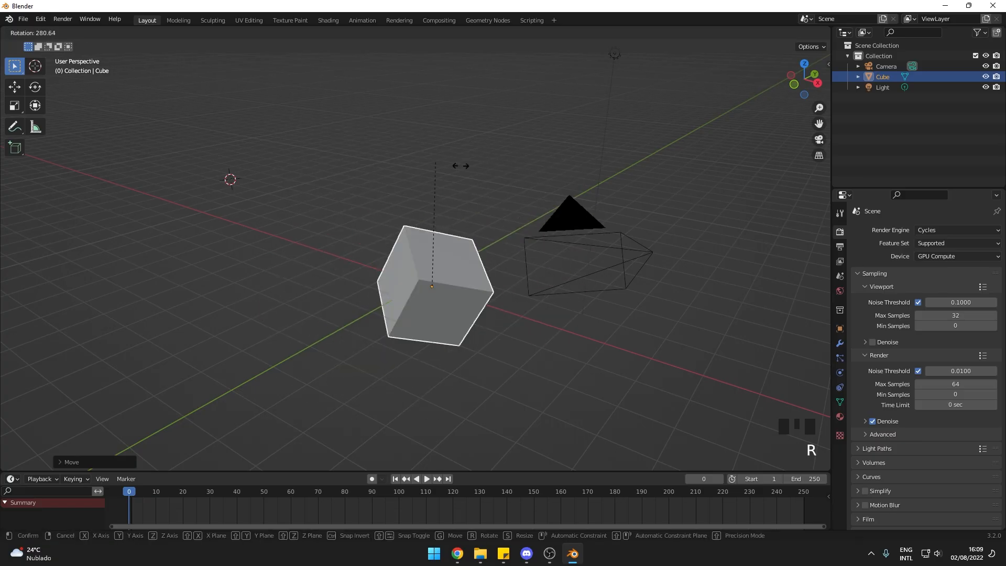
{"action": "right_click", "coordinate": [456, 274]}
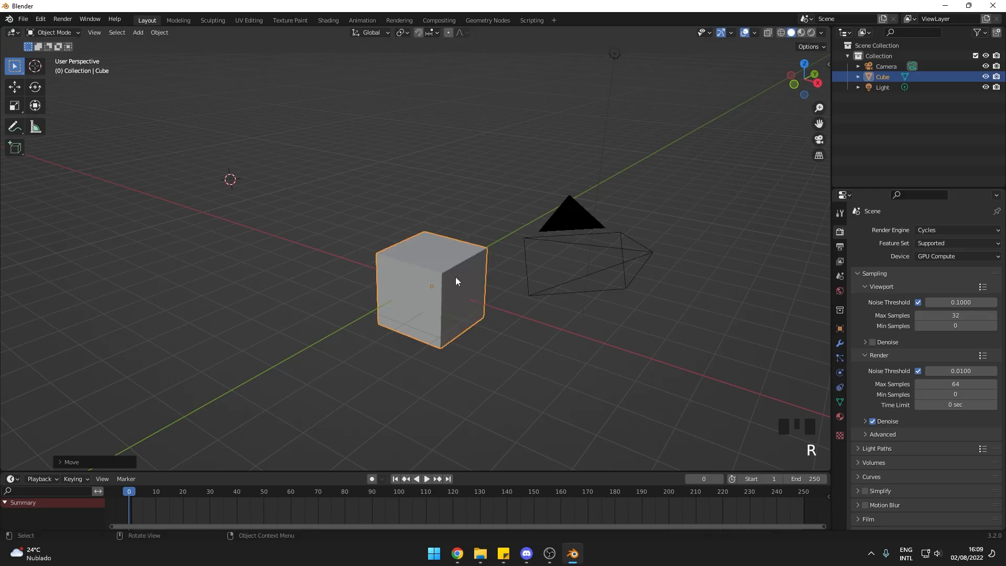
{"action": "key", "text": "s"}
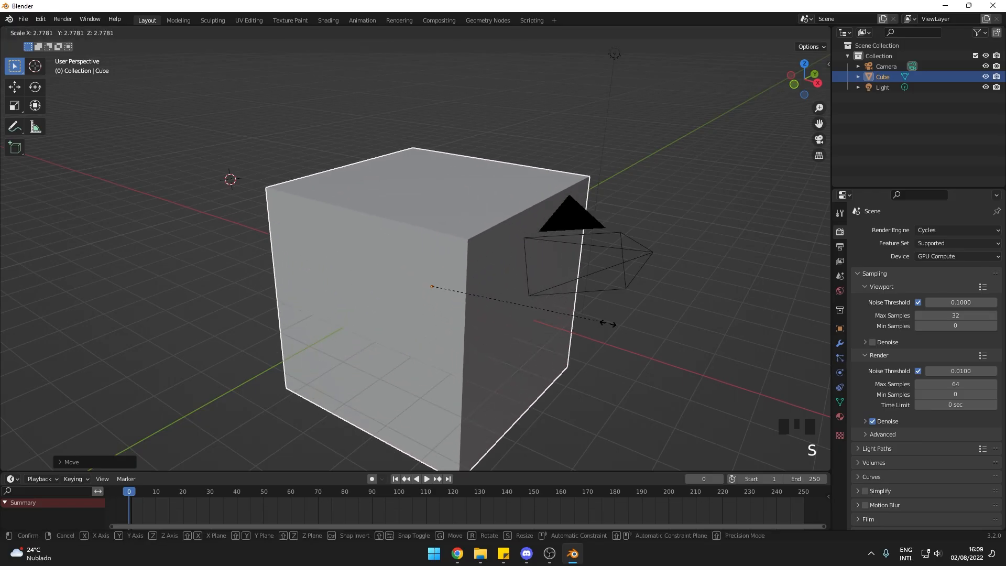
{"action": "right_click", "coordinate": [556, 320]}
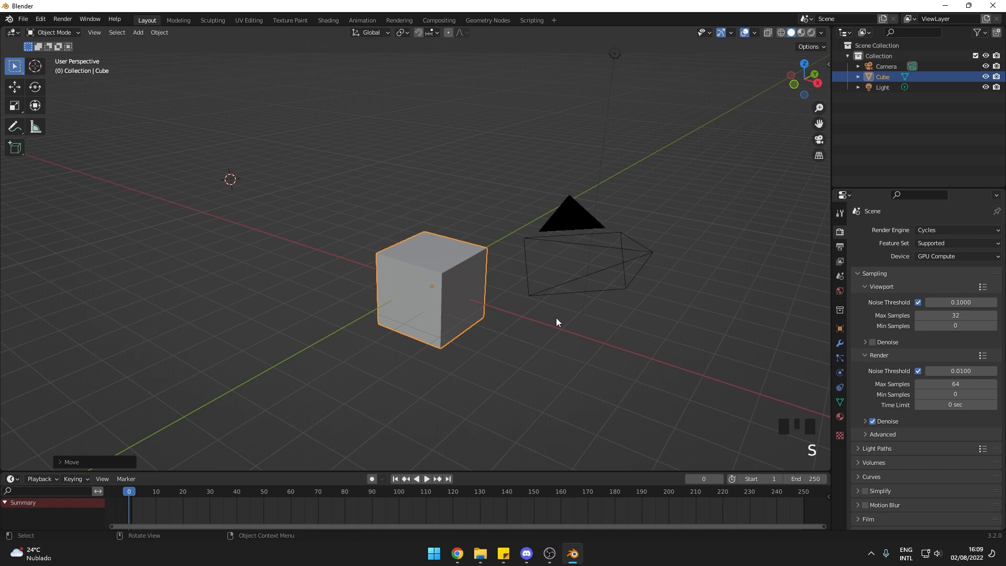
Step: Move the cube freely to a spot above the camera in the view and tilt it with a trackball rotation
{"action": "middle_click_drag", "start_coordinate": [556, 318], "coordinate": [520, 302], "text": "shift"}
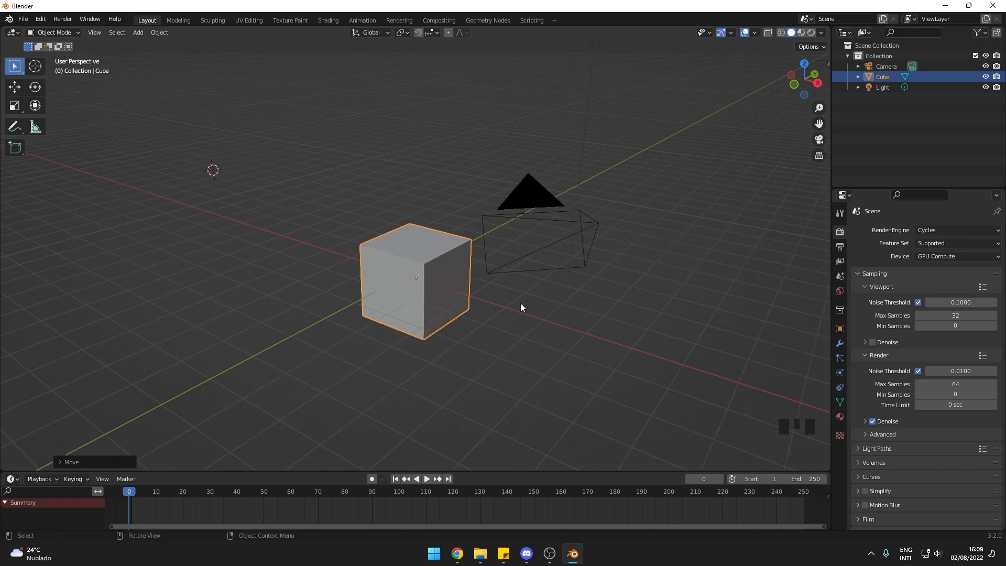
{"action": "key", "text": "g"}
{"action": "key", "text": "r"}
{"action": "left_click", "coordinate": [433, 241]}
Step: Scale the tilted cube along its local X axis to about 3 times its size
{"action": "key", "text": "s"}
{"action": "key", "text": "x"}
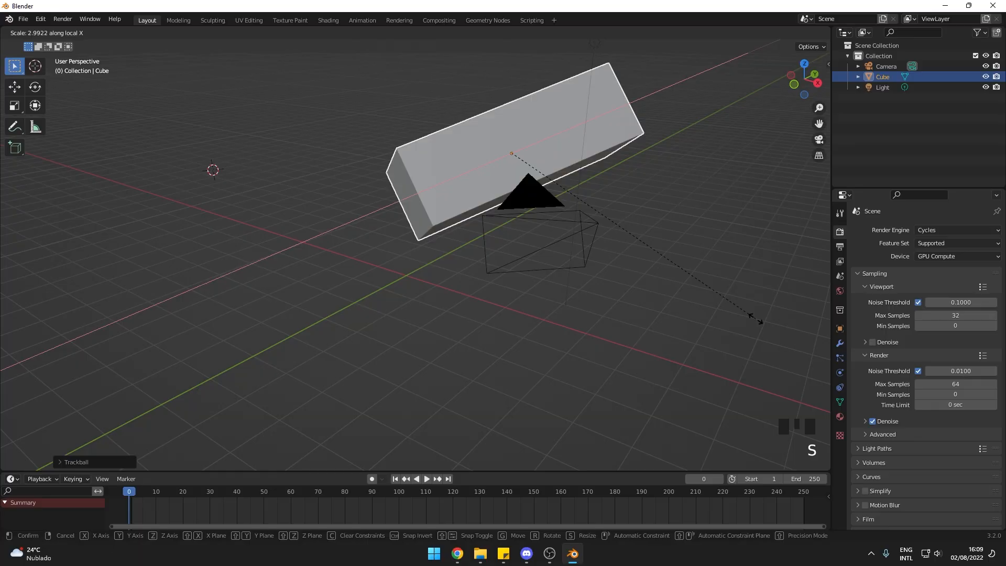
{"action": "left_click", "coordinate": [758, 320]}
Step: Tilt the stretched cube with a trackball rotation and move it freely to about X 0.39 m, Y 13.16 m, Z 3.87 m
{"action": "scroll", "coordinate": [481, 215], "scroll_direction": "down", "scroll_amount": 3}
{"action": "middle_click_drag", "start_coordinate": [485, 218], "coordinate": [553, 251], "text": "shift"}
{"action": "key", "text": "r"}
{"action": "key", "text": "r"}
{"action": "left_click", "coordinate": [485, 237]}
{"action": "middle_click_drag", "start_coordinate": [486, 237], "coordinate": [572, 246]}
{"action": "key", "text": "g"}
{"action": "left_click", "coordinate": [322, 222]}
{"action": "middle_click_drag", "start_coordinate": [322, 221], "coordinate": [386, 204]}
{"action": "scroll", "coordinate": [448, 211], "scroll_direction": "down", "scroll_amount": 2}
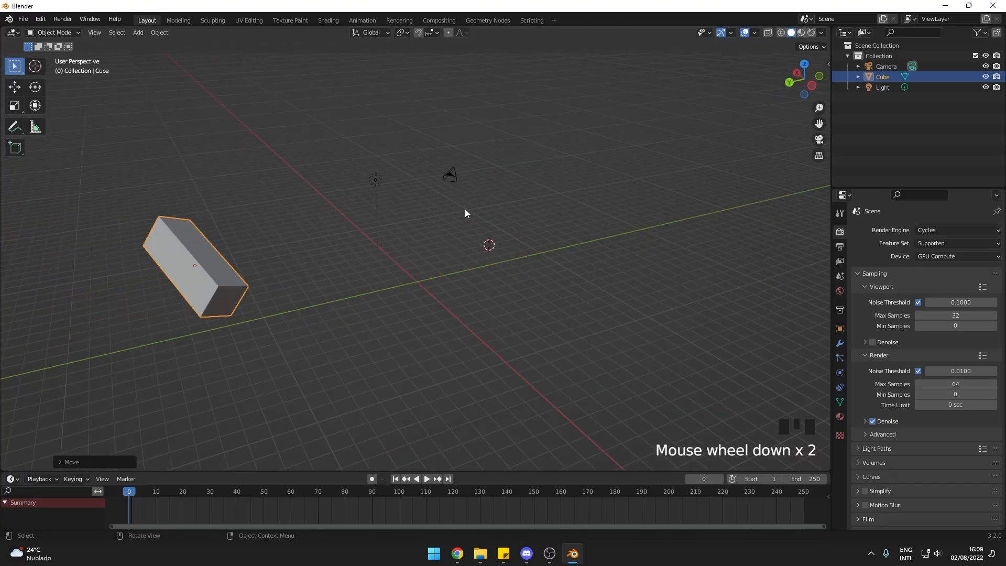
{"action": "middle_click_drag", "start_coordinate": [465, 212], "coordinate": [372, 210]}
{"action": "scroll", "coordinate": [370, 206], "scroll_direction": "up", "scroll_amount": 2}
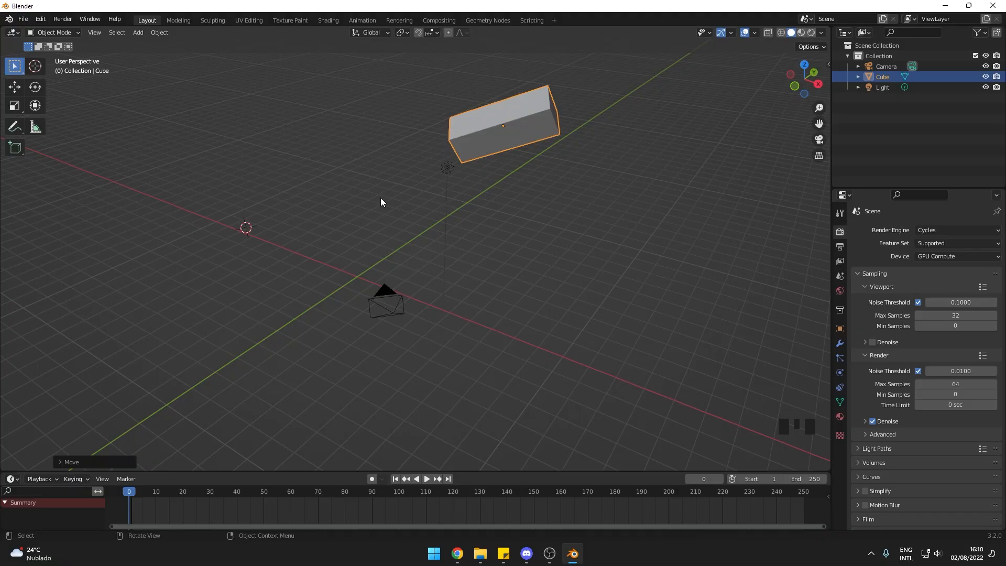
Step: Show the cube's object transform properties and scale it along its local Z axis to about 5.35
{"action": "left_click", "coordinate": [839, 330]}
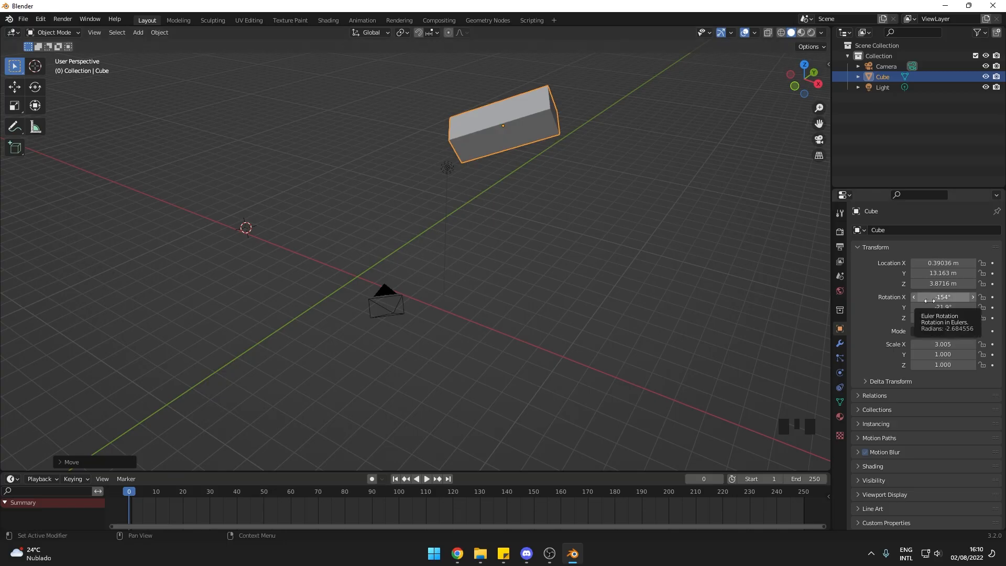
{"action": "middle_click_drag", "start_coordinate": [633, 303], "coordinate": [606, 304]}
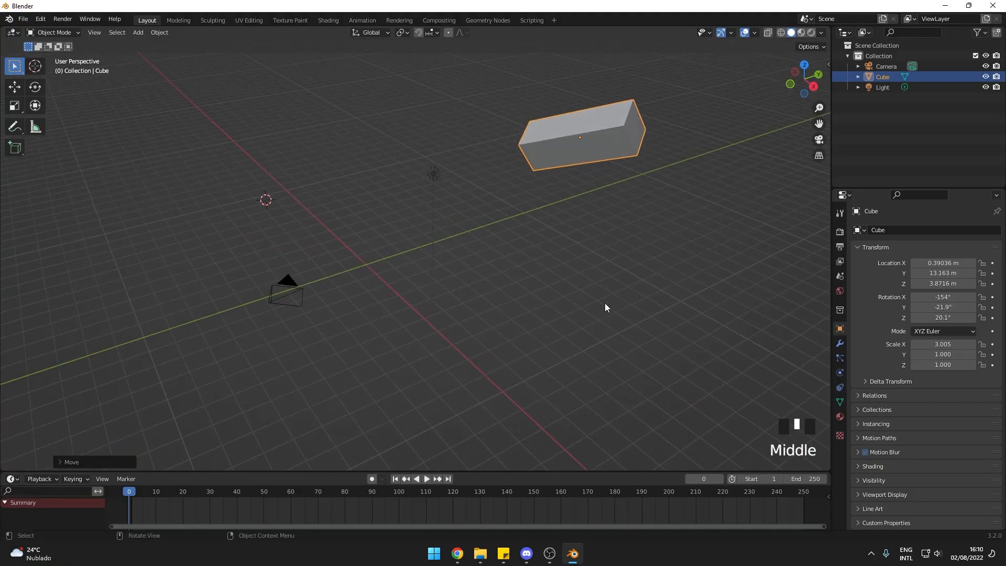
{"action": "key", "text": "s"}
{"action": "key", "text": "z"}
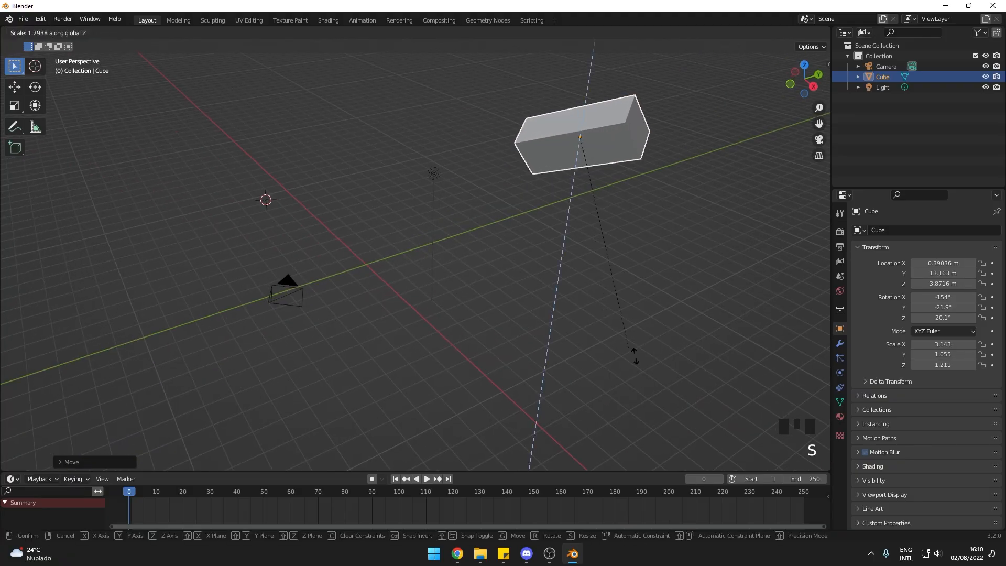
{"action": "left_click", "coordinate": [410, 320]}
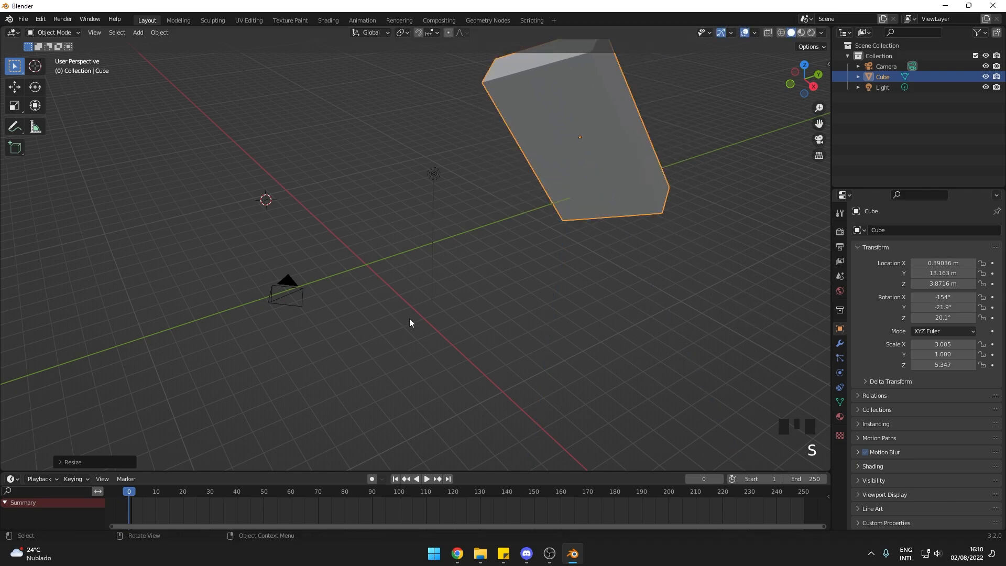
{"action": "middle_click_drag", "start_coordinate": [439, 276], "coordinate": [415, 212]}
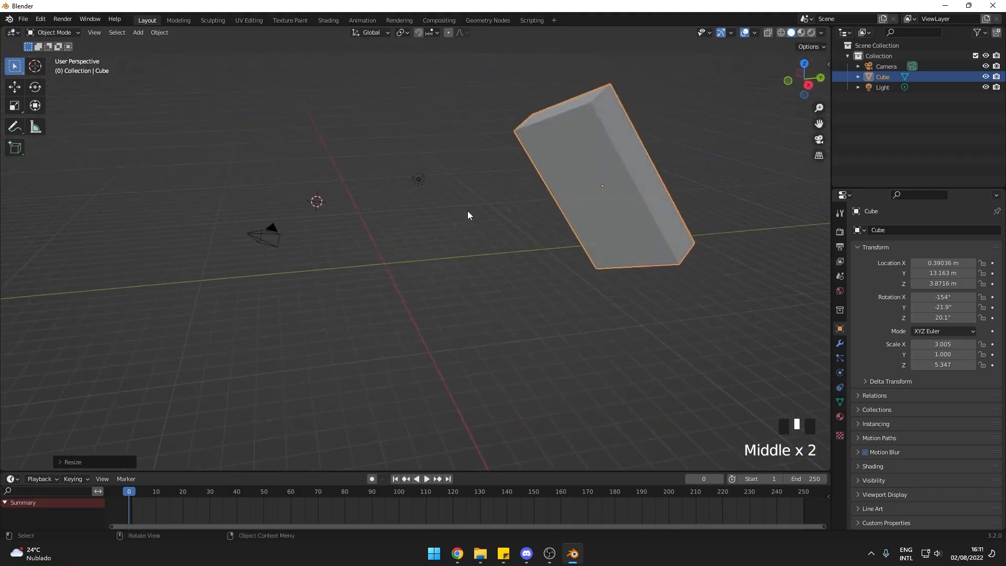
Step: Set the cube's X, Y and Z location values to 0 m in its object properties
{"action": "left_click", "coordinate": [934, 263]}
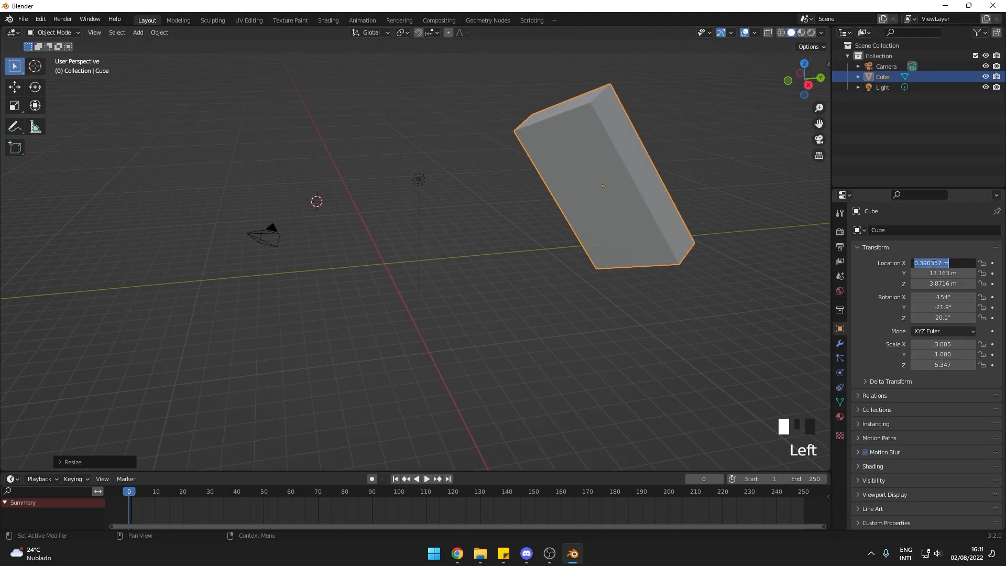
{"action": "type", "text": "0"}
{"action": "key", "text": "Return"}
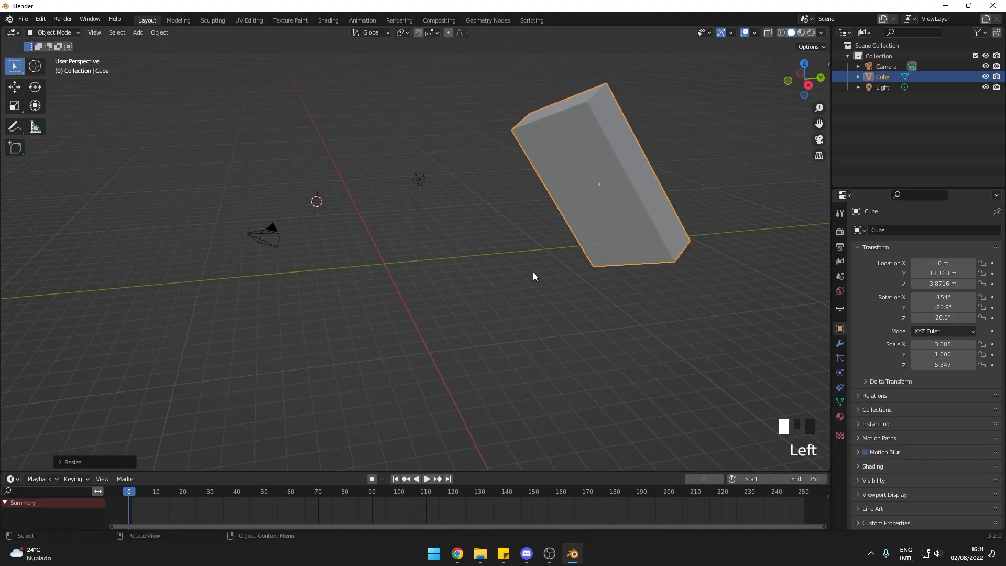
{"action": "middle_click_drag", "start_coordinate": [577, 283], "coordinate": [558, 283]}
{"action": "left_click", "coordinate": [927, 271]}
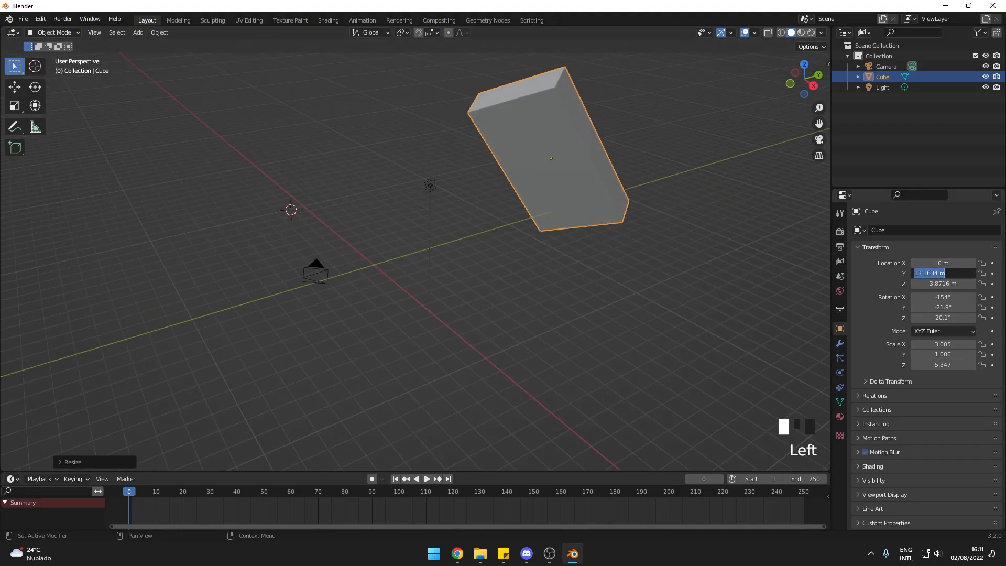
{"action": "type", "text": "0"}
{"action": "key", "text": "Return"}
{"action": "double_click", "coordinate": [935, 283]}
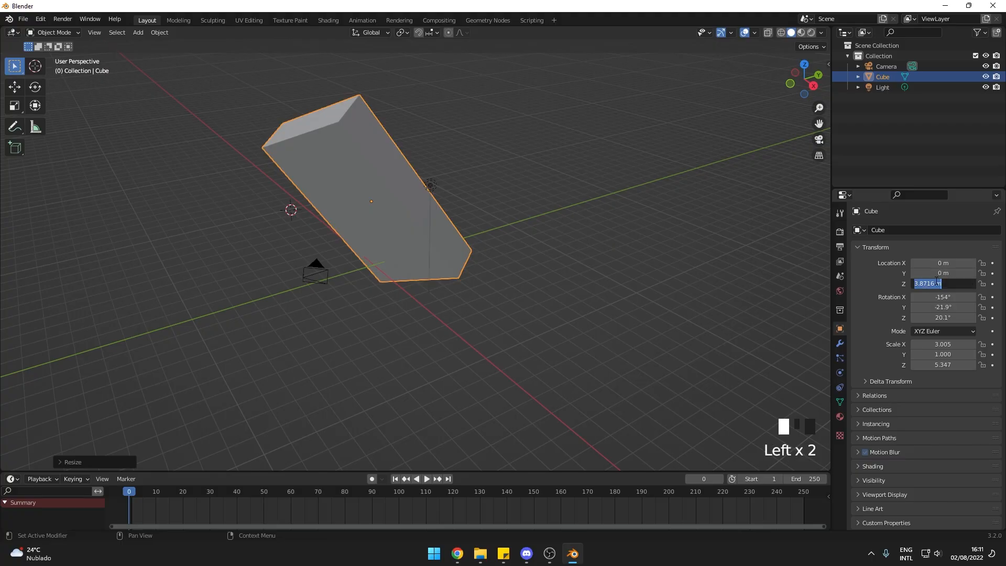
{"action": "type", "text": "0"}
{"action": "key", "text": "Return"}
Step: Set the cube's X, Y and Z rotation values to 0° in its object properties
{"action": "left_click", "coordinate": [937, 297]}
{"action": "type", "text": "0"}
{"action": "key", "text": "Return"}
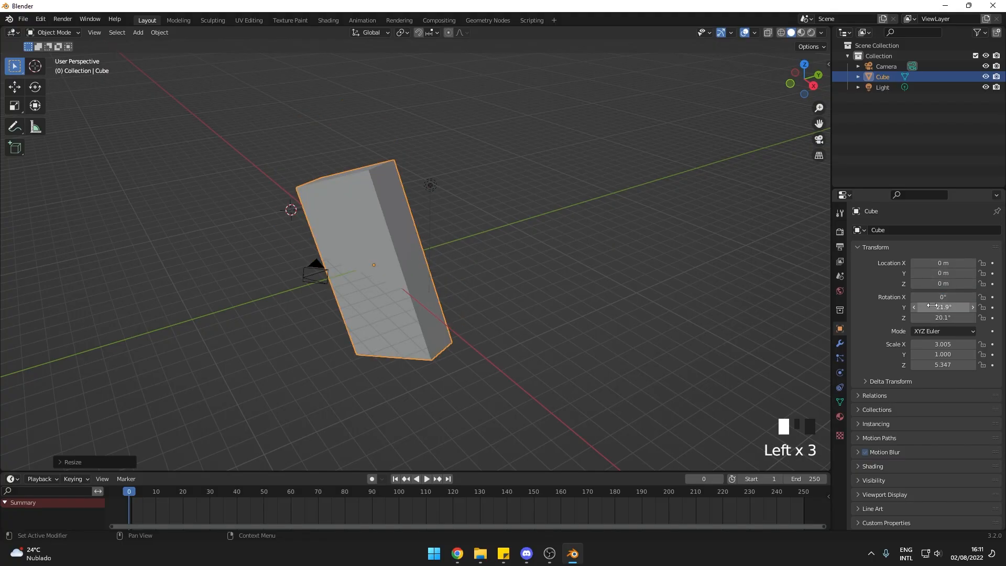
{"action": "left_click", "coordinate": [933, 307]}
{"action": "type", "text": "0"}
{"action": "key", "text": "Return"}
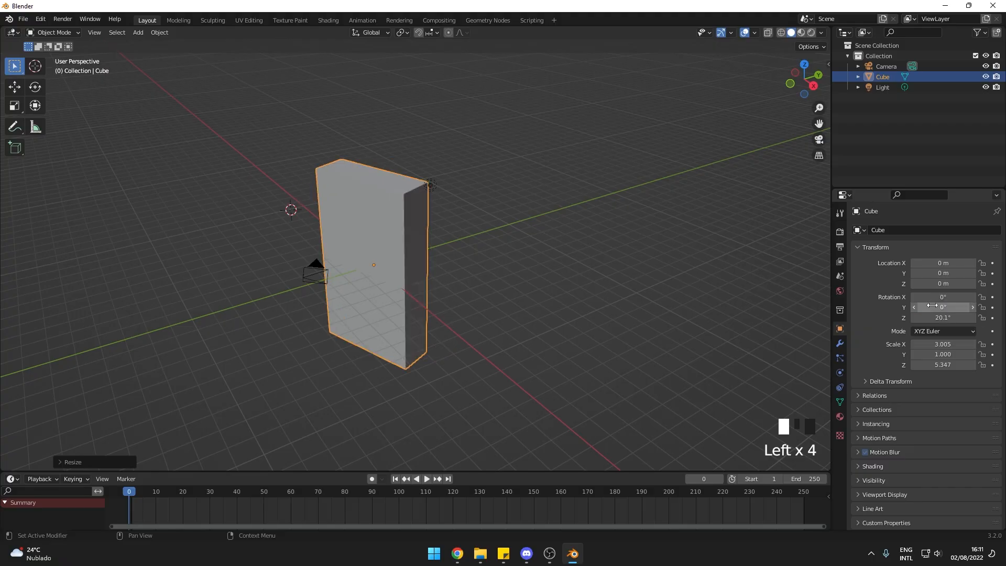
{"action": "left_click", "coordinate": [942, 318]}
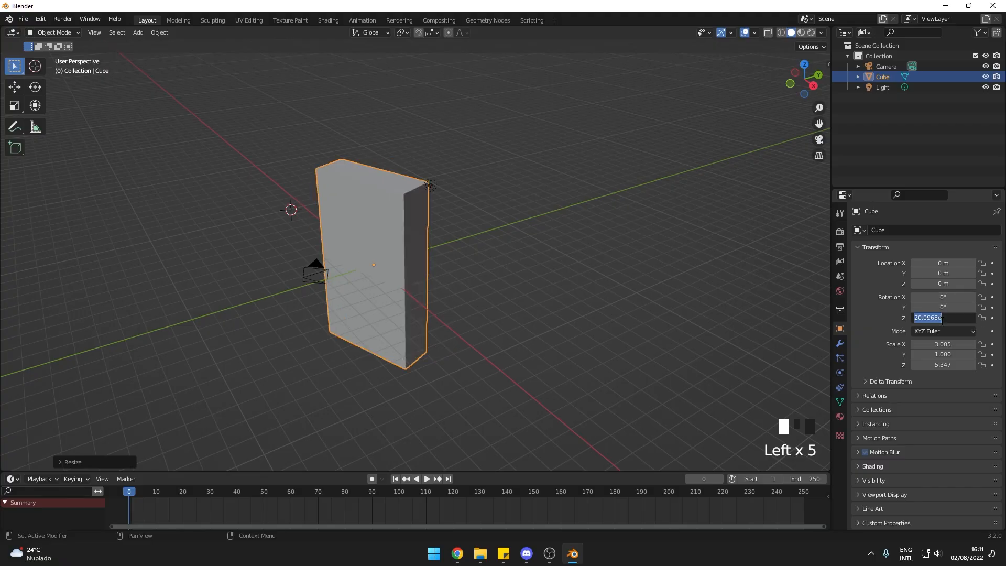
{"action": "type", "text": "0"}
{"action": "key", "text": "Return"}
Step: Set the cube's scale to 1 on the X, Y and Z axes in its object properties
{"action": "left_click", "coordinate": [938, 344]}
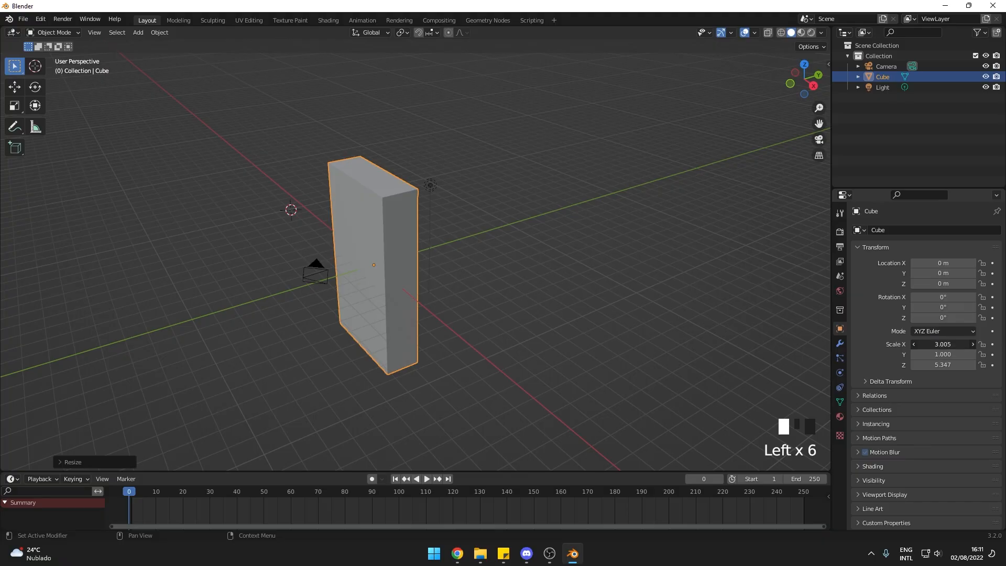
{"action": "type", "text": "1"}
{"action": "key", "text": "Return"}
{"action": "left_click", "coordinate": [943, 355]}
{"action": "key", "text": "Return"}
{"action": "left_click", "coordinate": [941, 364]}
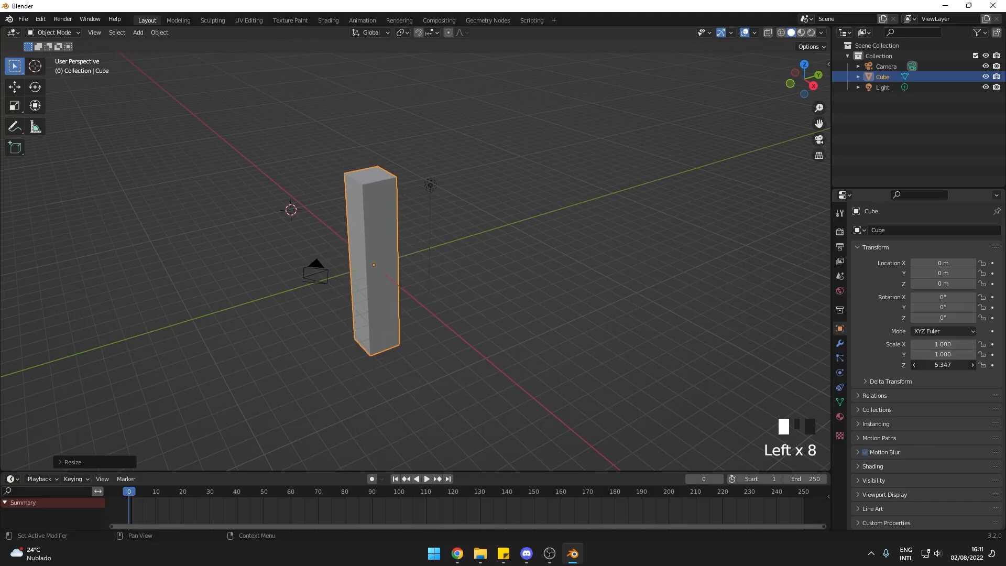
{"action": "type", "text": "1"}
{"action": "key", "text": "Return"}
{"action": "scroll", "coordinate": [401, 297], "scroll_direction": "up", "scroll_amount": 4}
{"action": "middle_click_drag", "start_coordinate": [401, 296], "coordinate": [565, 291]}
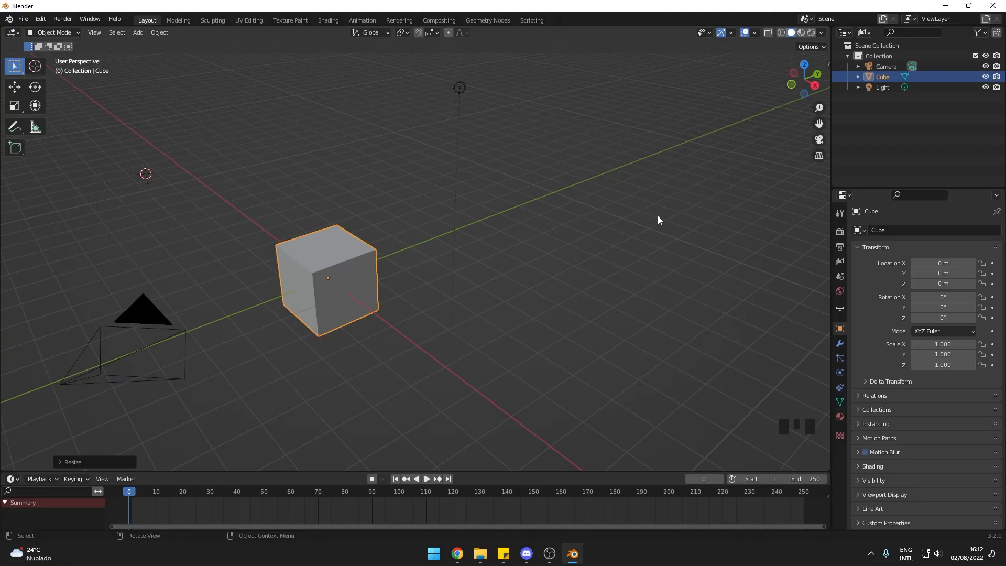
Step: Toggle the viewport sidebar on and off, leave it open and show the cube's Item transform values
{"action": "left_click", "coordinate": [827, 63]}
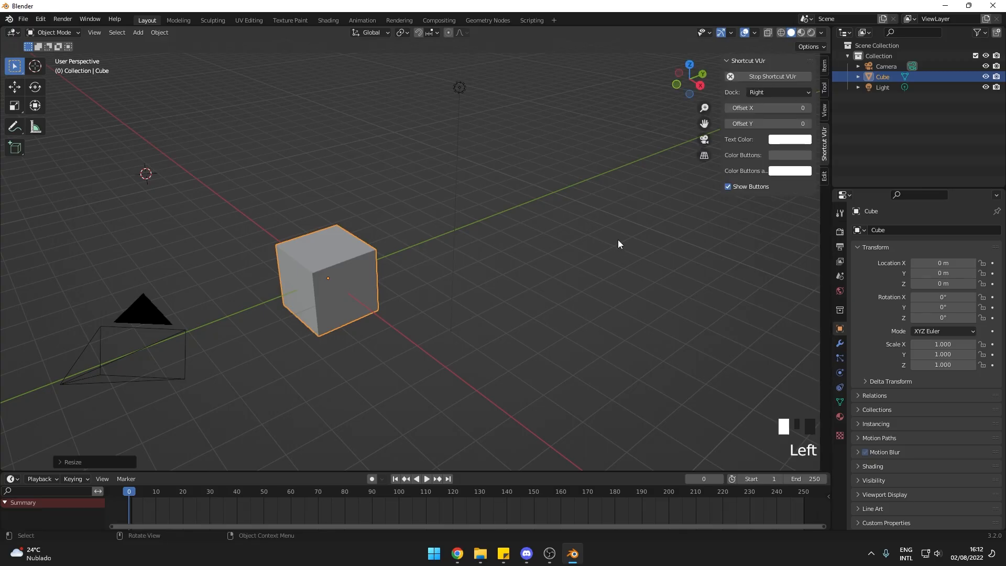
{"action": "key", "text": "n"}
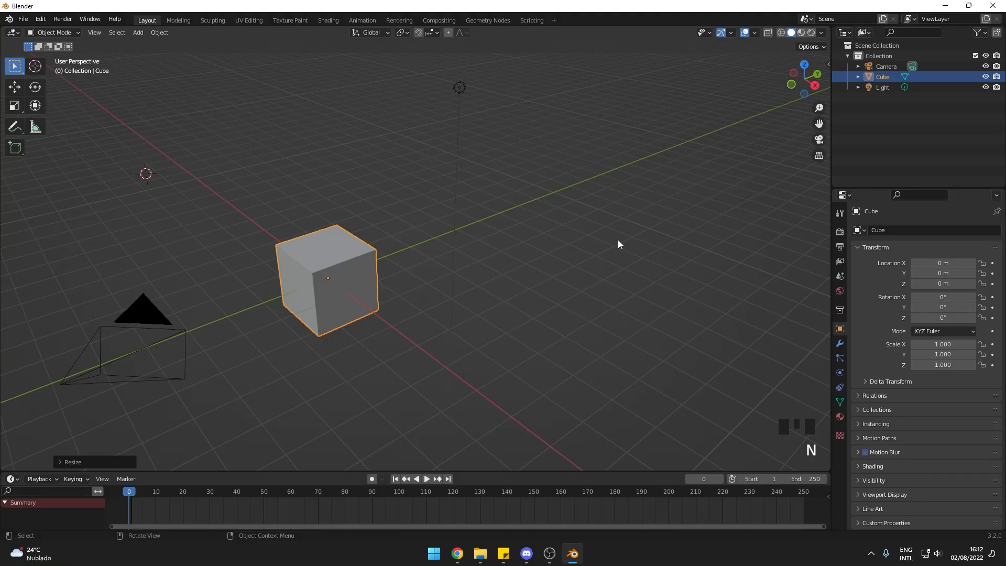
{"action": "key", "text": "n"}
{"action": "key", "text": "n"}
{"action": "key", "text": "n"}
{"action": "key", "text": "n"}
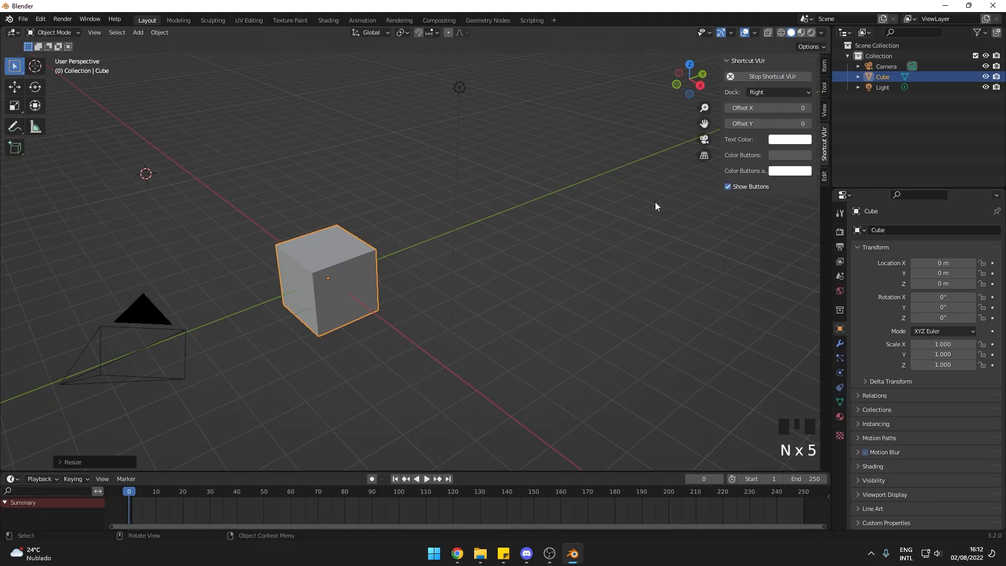
{"action": "left_click", "coordinate": [826, 66]}
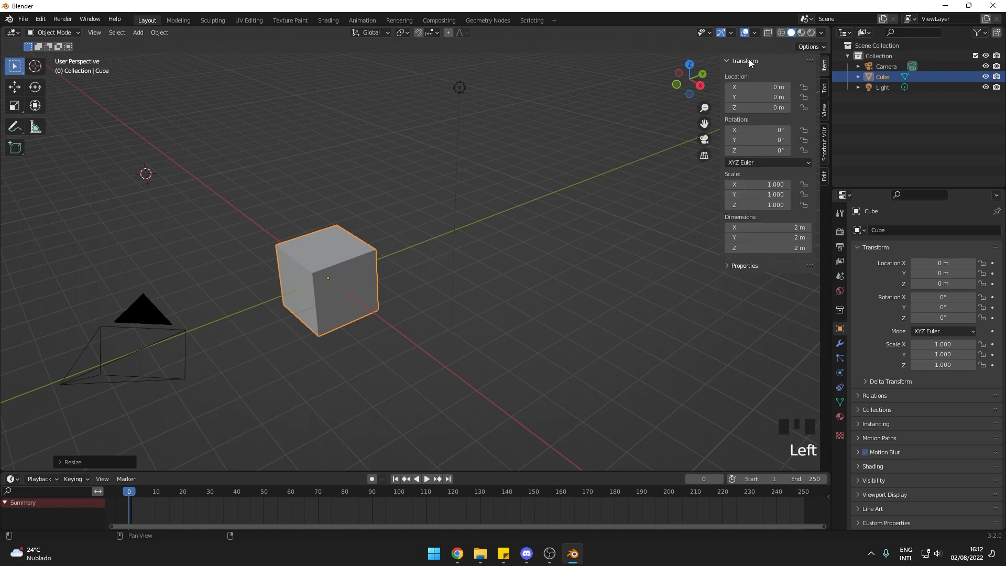
Step: Move the cube freely to about X 3.09 m, Y 6.44 m, Z 3.05 m and tilt it with a trackball rotation
{"action": "scroll", "coordinate": [363, 238], "scroll_direction": "down", "scroll_amount": 3}
{"action": "key", "text": "g"}
{"action": "left_click", "coordinate": [479, 248]}
{"action": "key", "text": "r"}
{"action": "key", "text": "r"}
{"action": "left_click", "coordinate": [479, 209]}
Step: Scale the cube along its local Z axis to about 4.46
{"action": "key", "text": "s"}
{"action": "key", "text": "z"}
{"action": "key", "text": "z"}
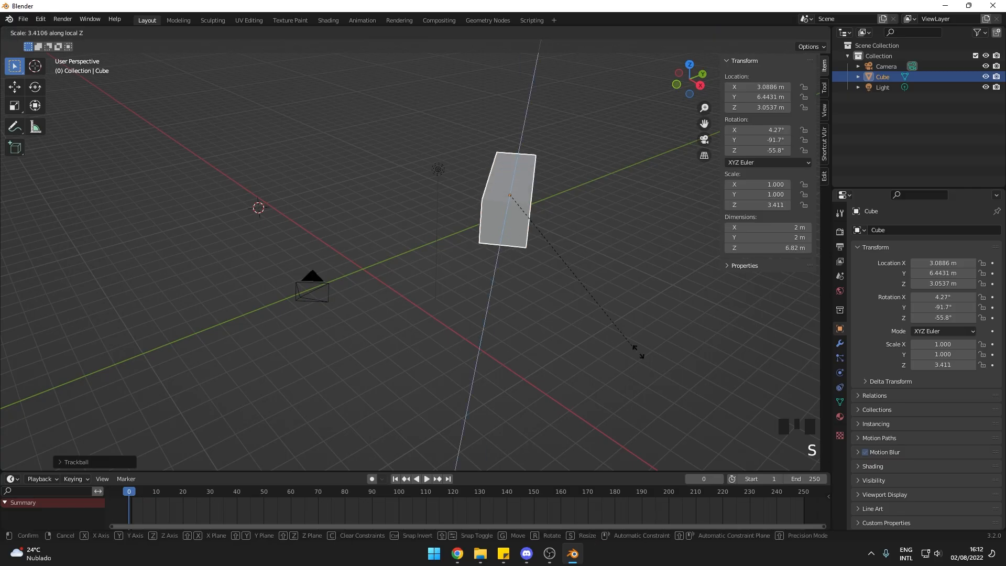
{"action": "left_click", "coordinate": [721, 326]}
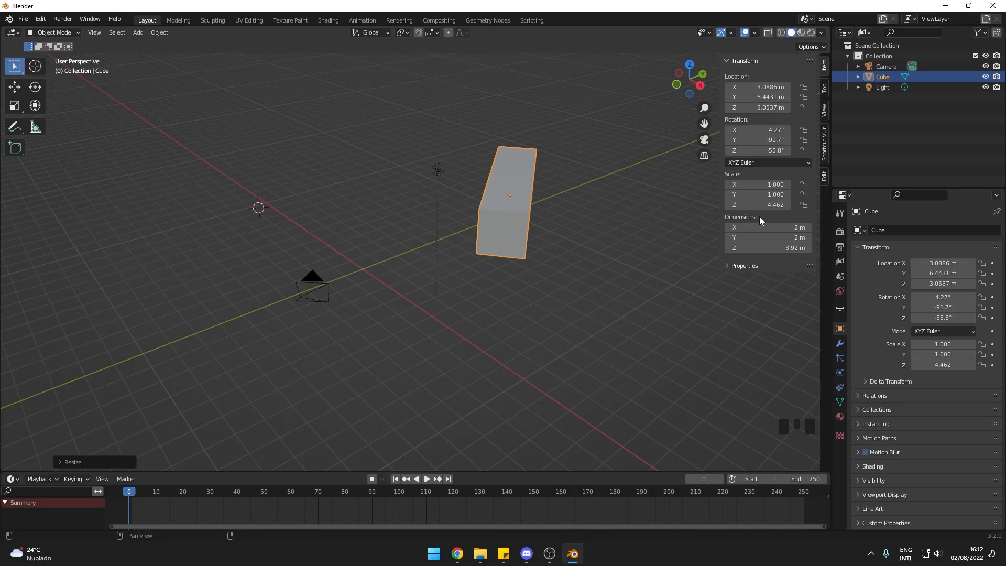
{"action": "middle_click_drag", "start_coordinate": [603, 227], "coordinate": [482, 230]}
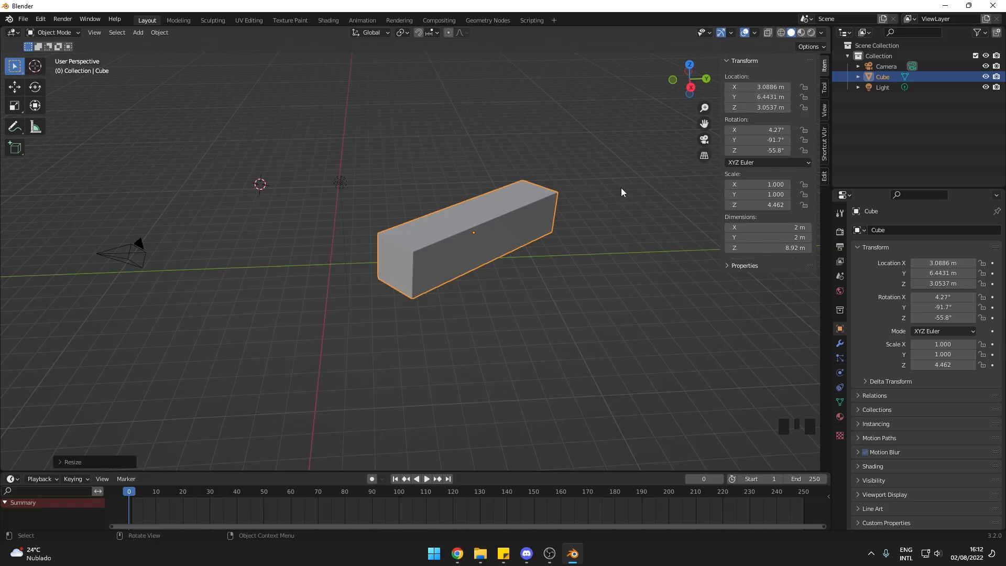
Step: Clear the cube's location, rotation and scale so each returns to its default
{"action": "key", "text": "alt+g"}
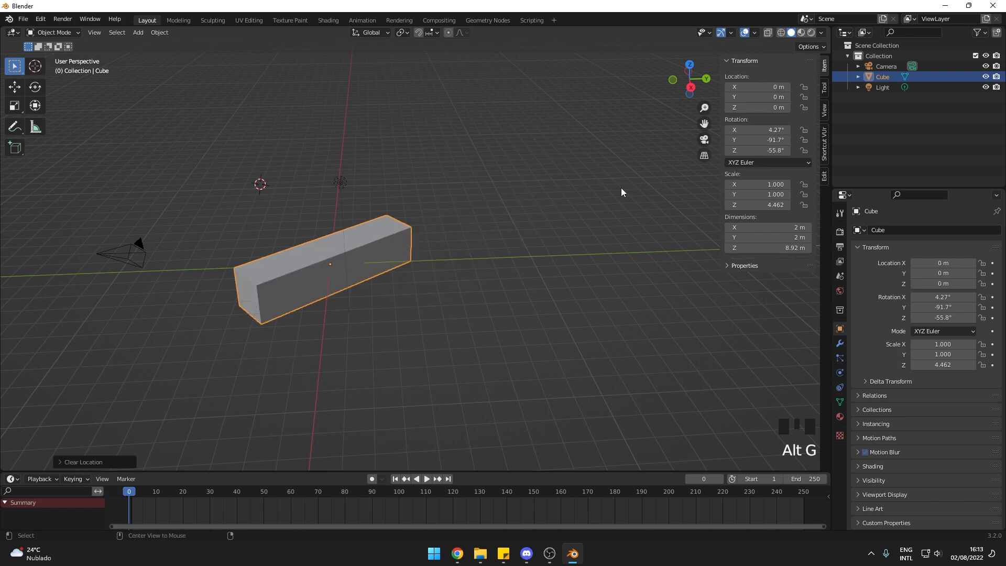
{"action": "key", "text": "alt+r"}
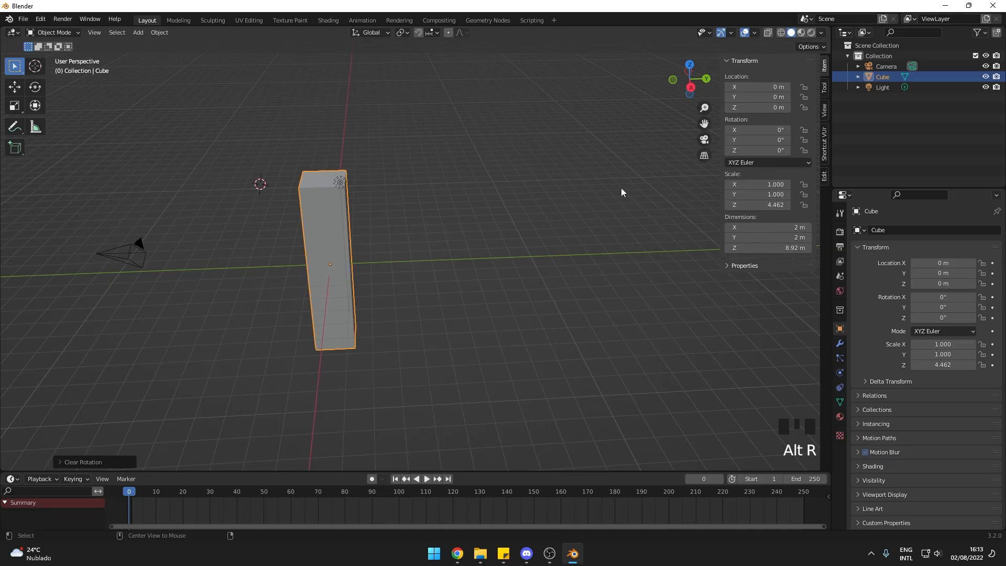
{"action": "key", "text": "alt+s"}
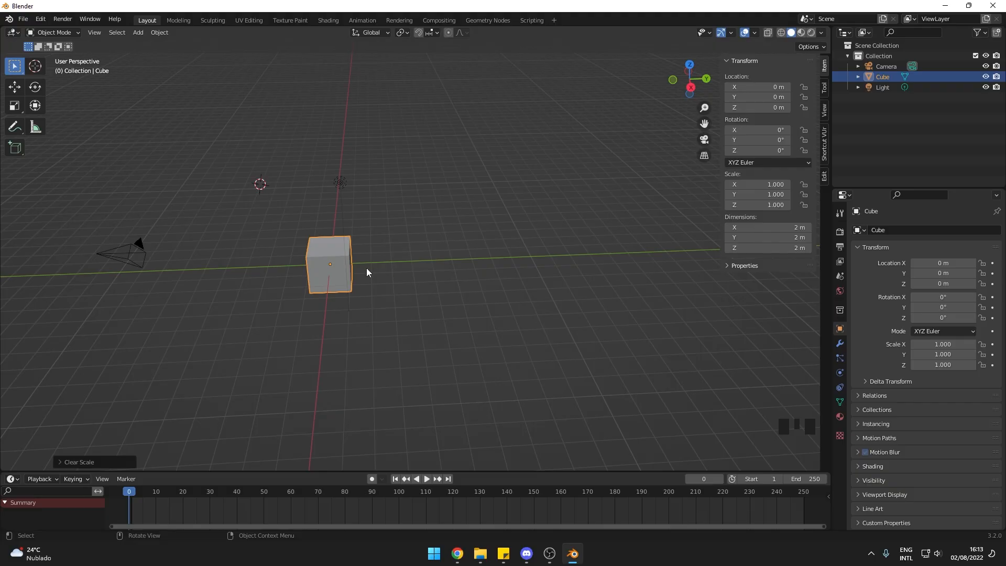
Step: Move the cube freely to about X -1.78 m, Y 8.90 m, Z 4.40 m and tilt it with a trackball rotation
{"action": "key", "text": "g"}
{"action": "key", "text": "r"}
{"action": "key", "text": "r"}
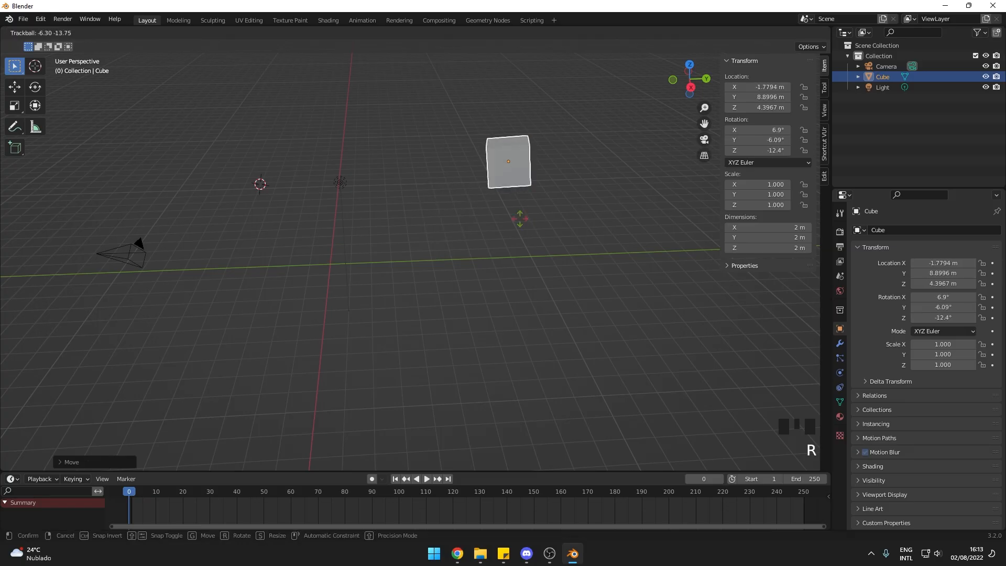
{"action": "left_click", "coordinate": [493, 199]}
Step: Scale the cube along its local Z axis to about 5.03
{"action": "key", "text": "s"}
{"action": "key", "text": "z"}
{"action": "key", "text": "z"}
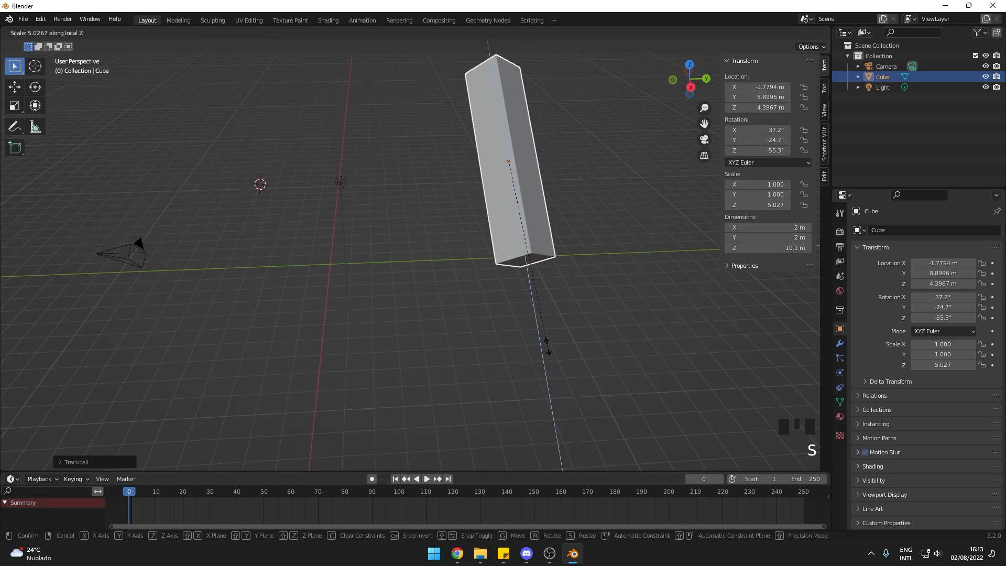
{"action": "left_click", "coordinate": [542, 342]}
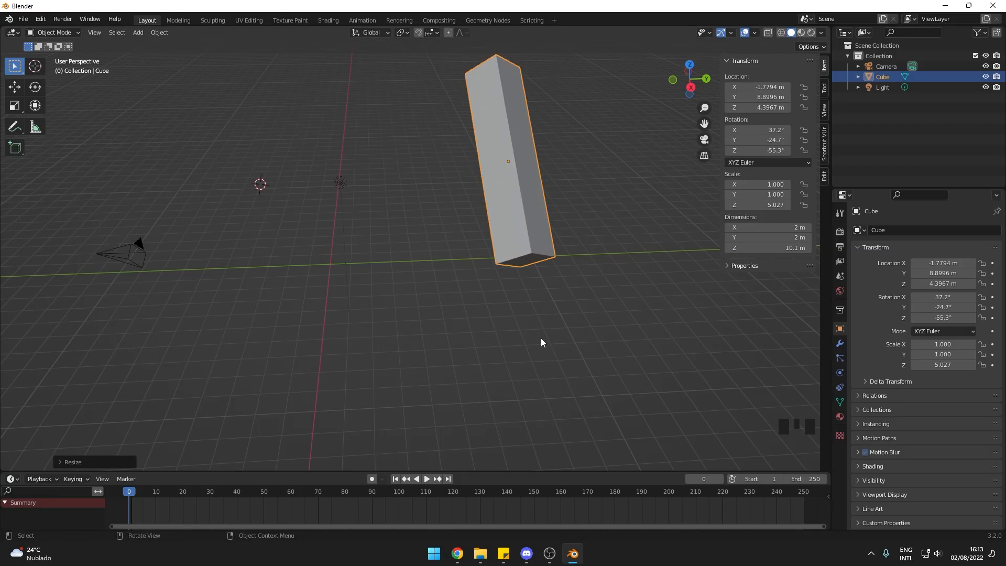
Step: Reset the stretched cube with Clear Location, Clear Rotation and Clear Scale
{"action": "key", "text": "alt+g"}
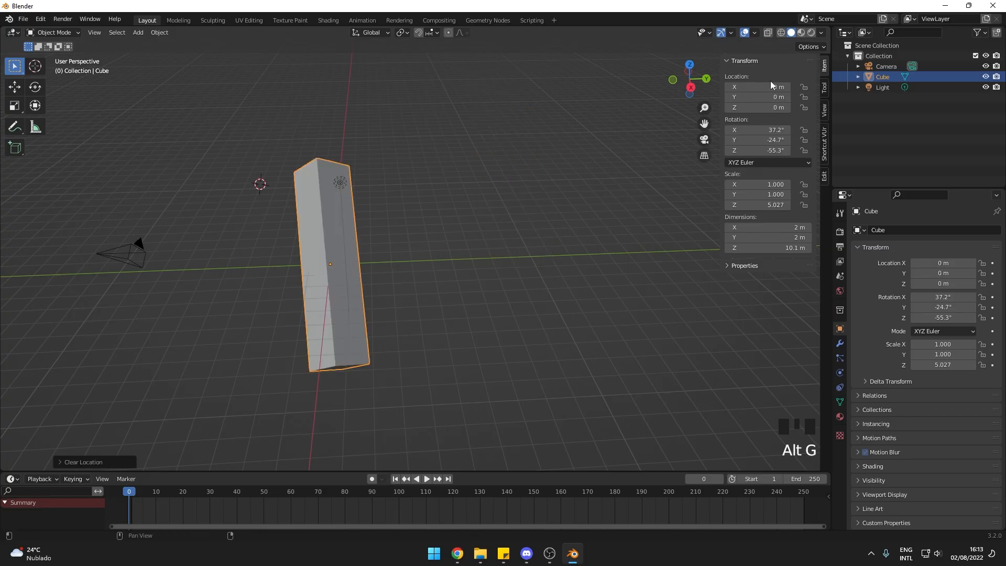
{"action": "key", "text": "alt+r"}
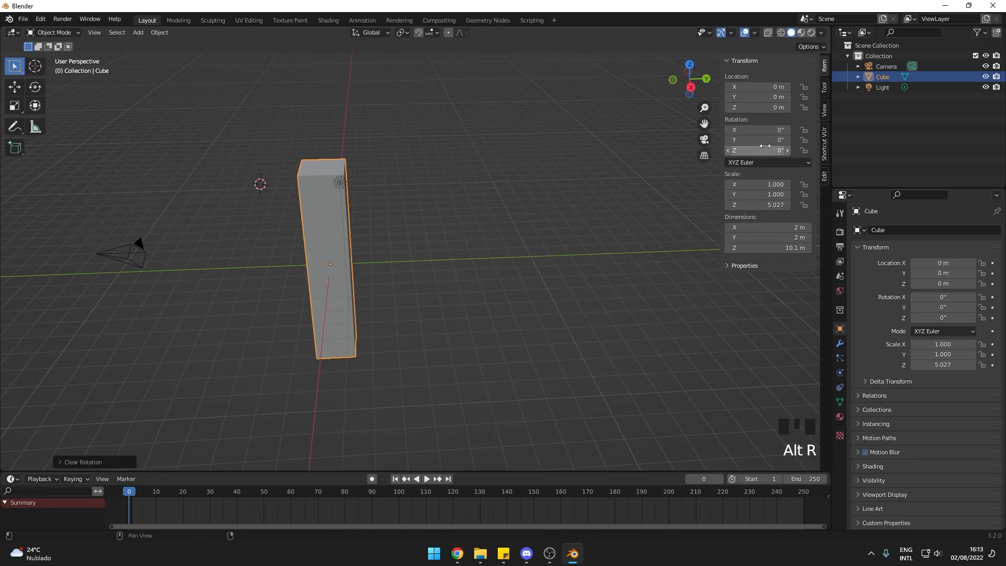
{"action": "key", "text": "alt+s"}
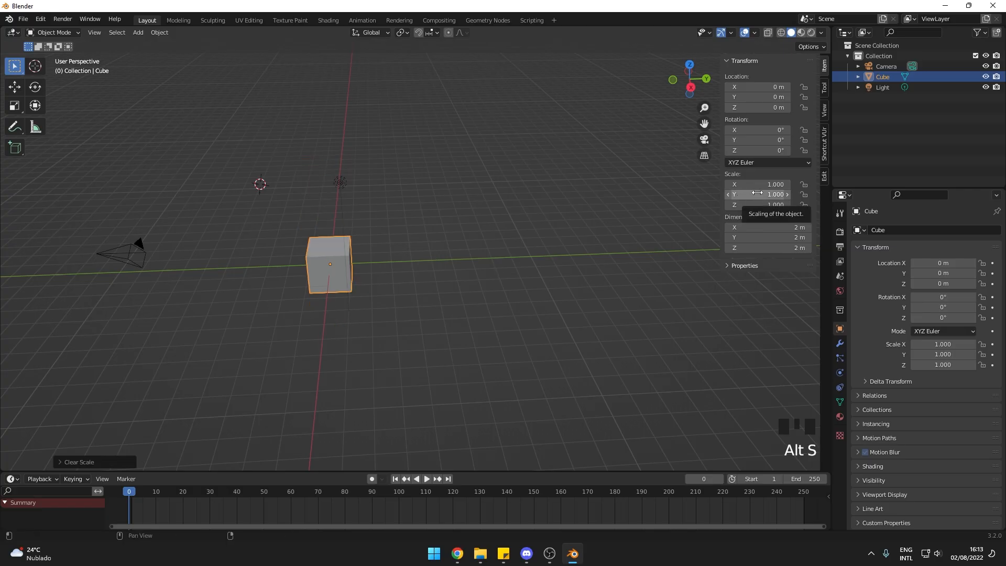
{"action": "middle_click_drag", "start_coordinate": [410, 203], "coordinate": [505, 162]}
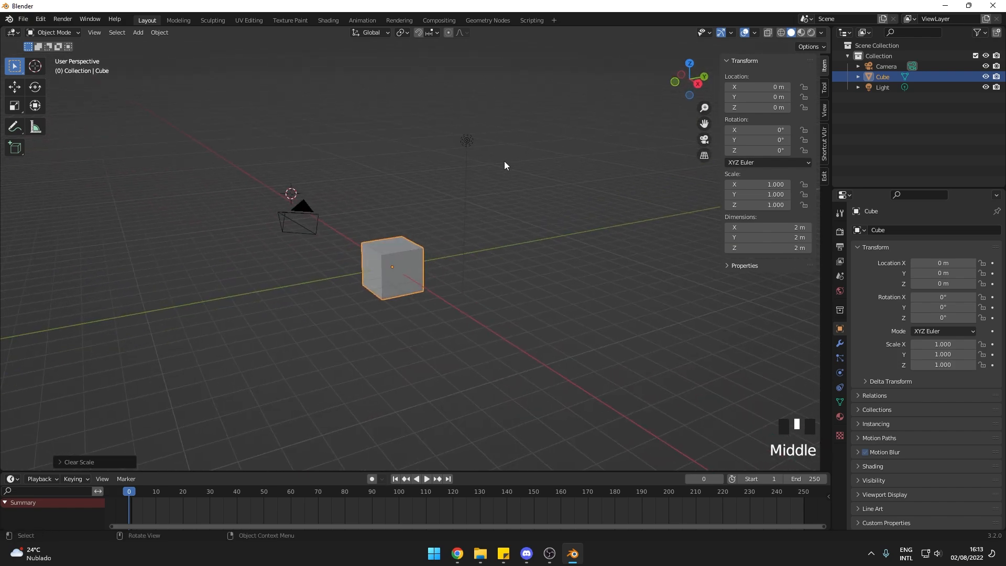